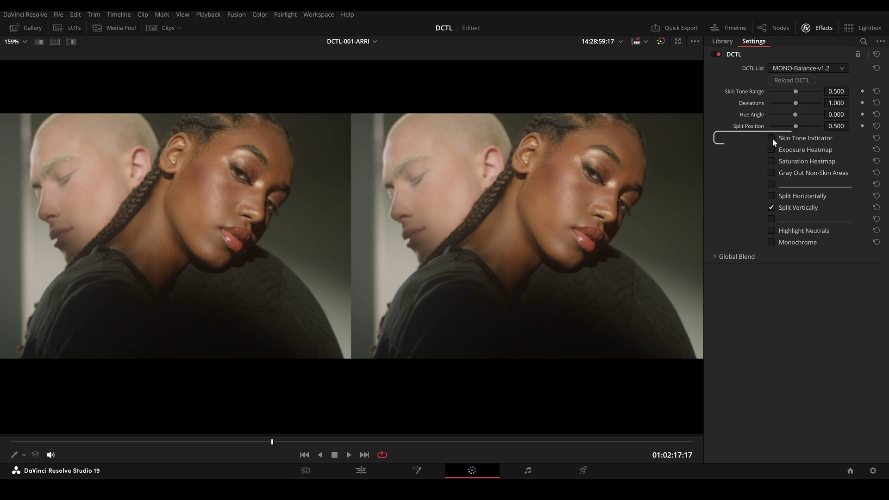
Turn on the skin tone indicator, try a Skin Tone Range of about 0.431, then reset it to 0.500
left_click(772, 137)
mouse_move(795, 91)
left_mouse_down()
mouse_move(764, 95)
mouse_move(791, 96)
left_mouse_up()
left_click(876, 91)
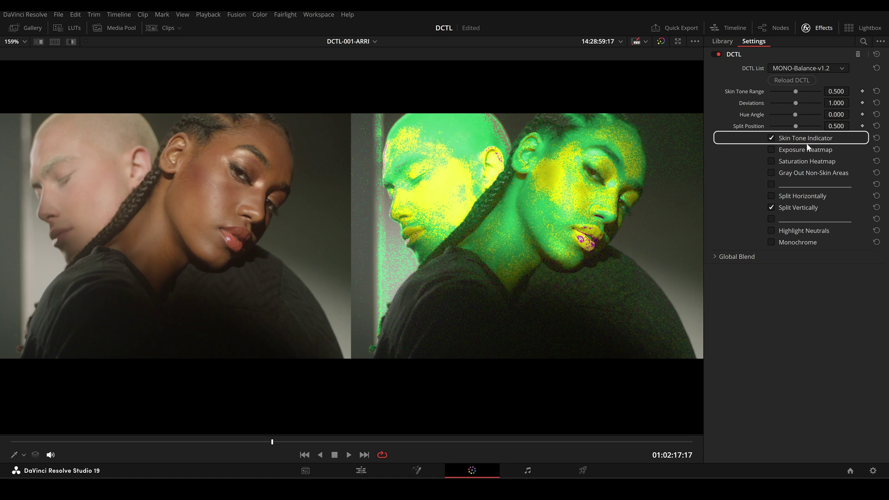
left_click(772, 138)
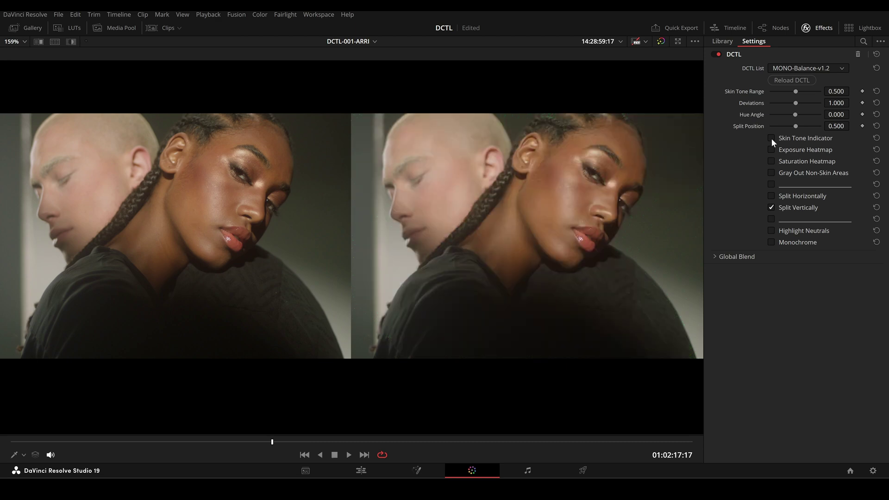
Preview the exposure heatmap, saturation heatmap and non-skin gray-out, switching each off again
left_click(771, 149)
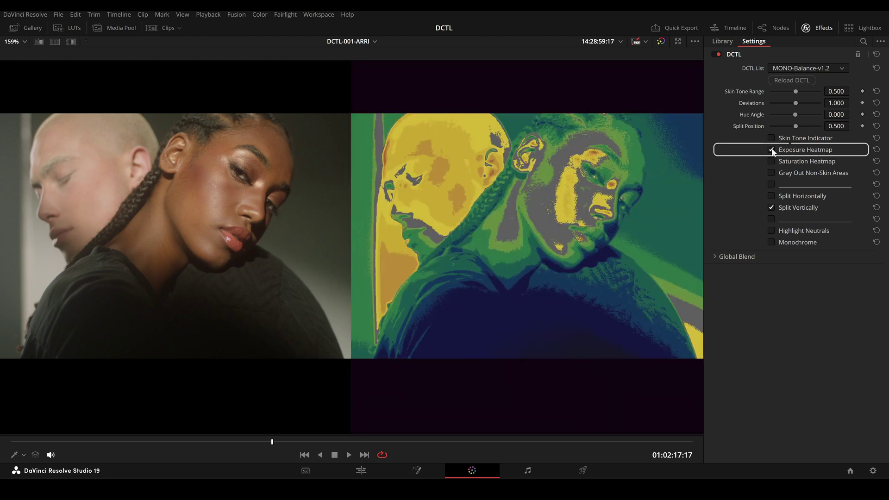
left_click(772, 150)
left_click(771, 160)
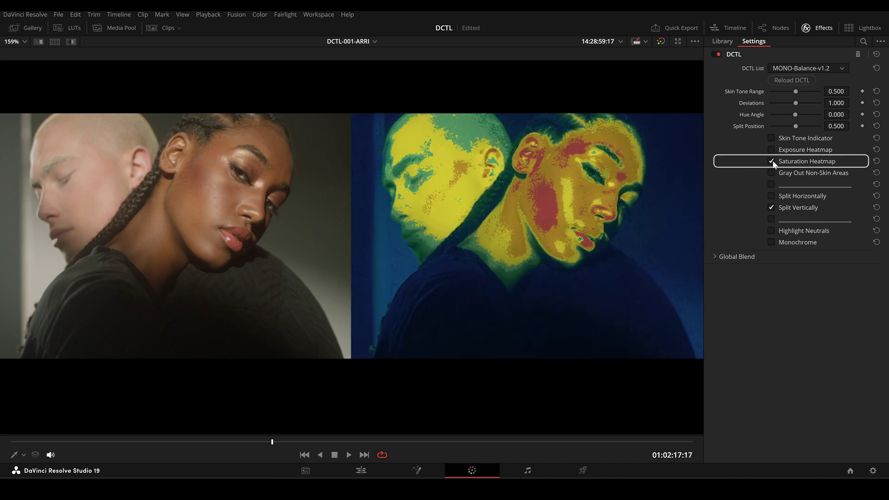
left_click(771, 162)
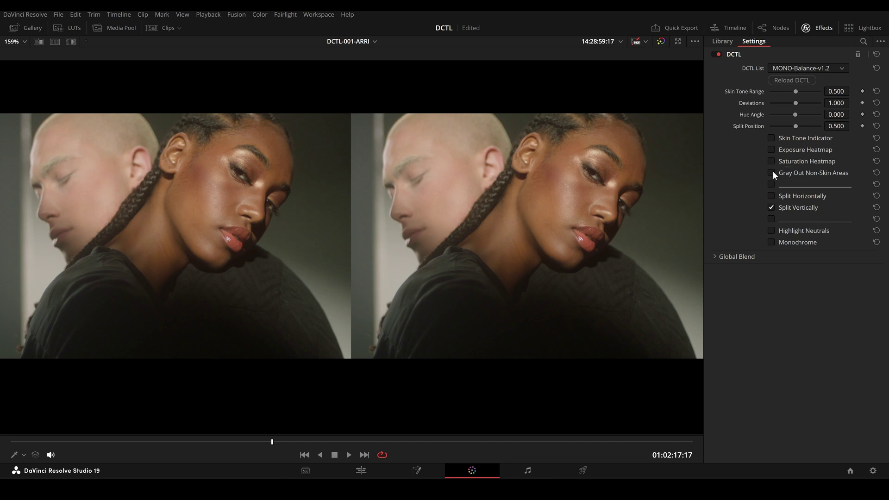
left_click(771, 173)
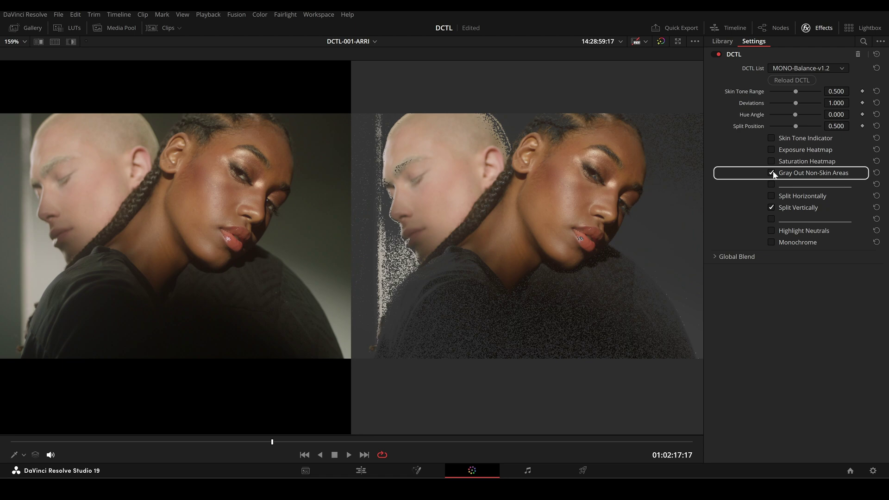
left_click(772, 172)
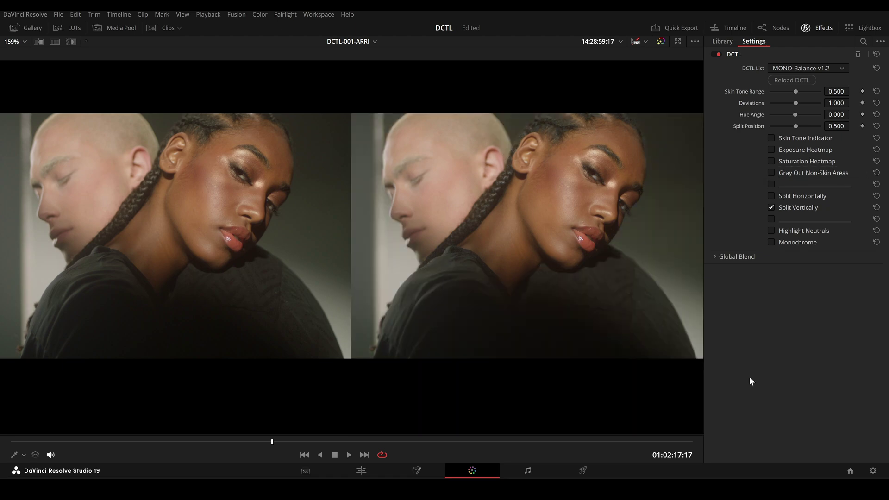
Go to Project Settings > Color Management and scroll down to Lookup Tables
left_click(873, 471)
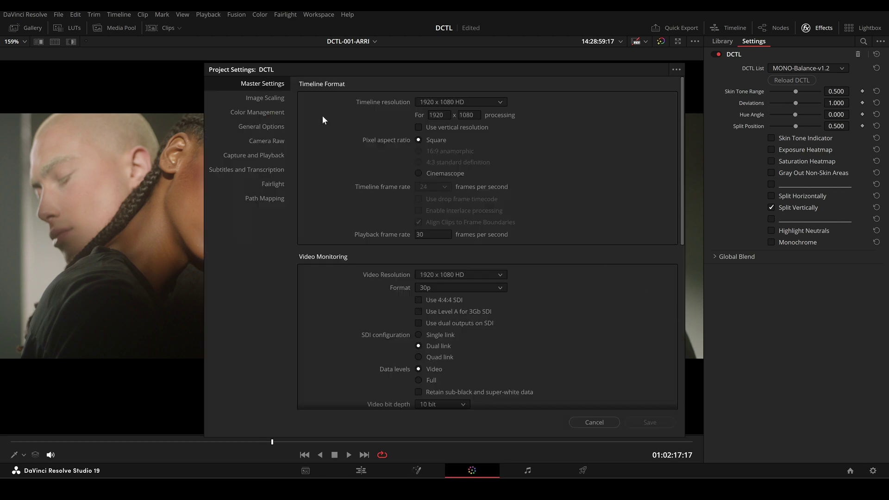
left_click(268, 113)
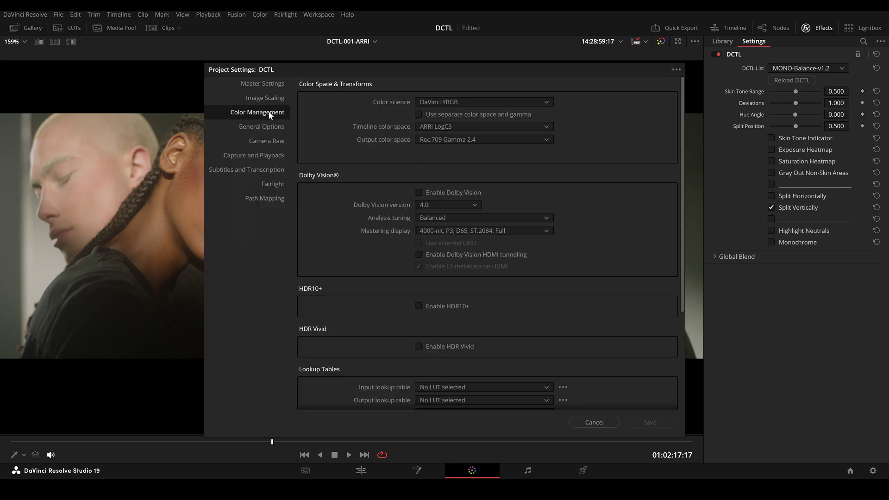
left_click_drag(680, 204, 679, 292)
Open the LUT folder and drag MONO-UTILITY into it, replacing the 5 same-named files
left_click(457, 349)
key("alt+Tab")
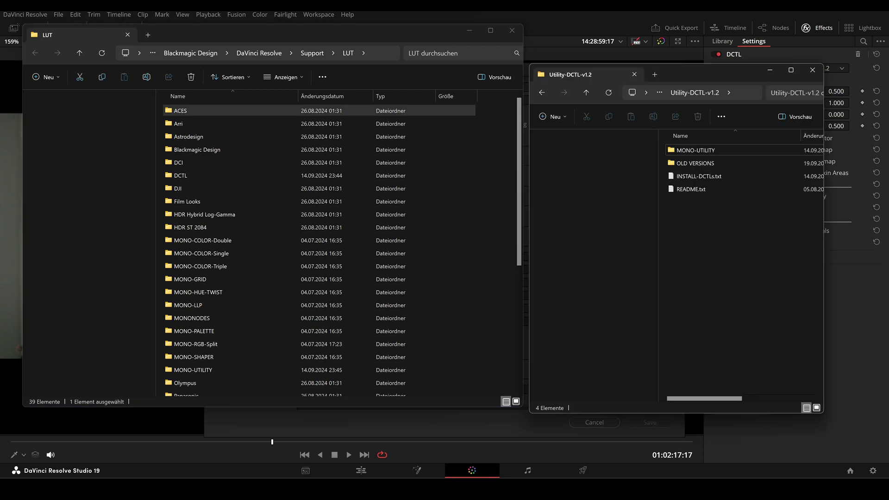
double_click(705, 152)
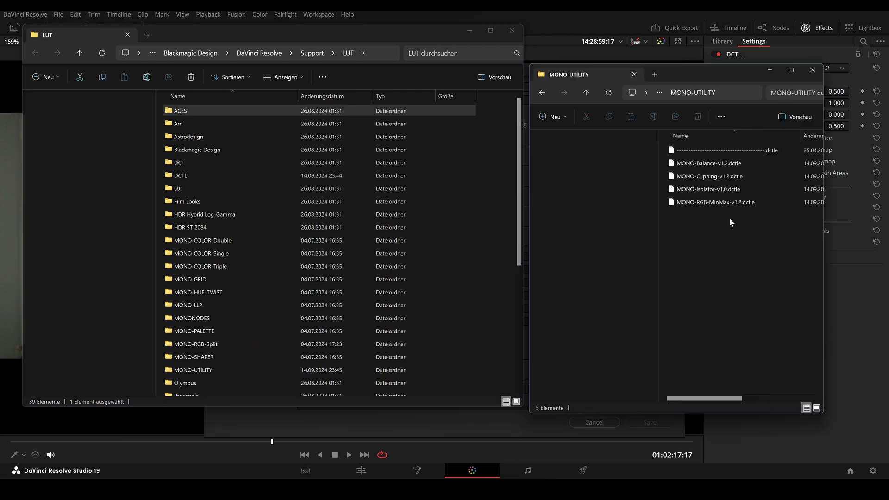
left_click(586, 92)
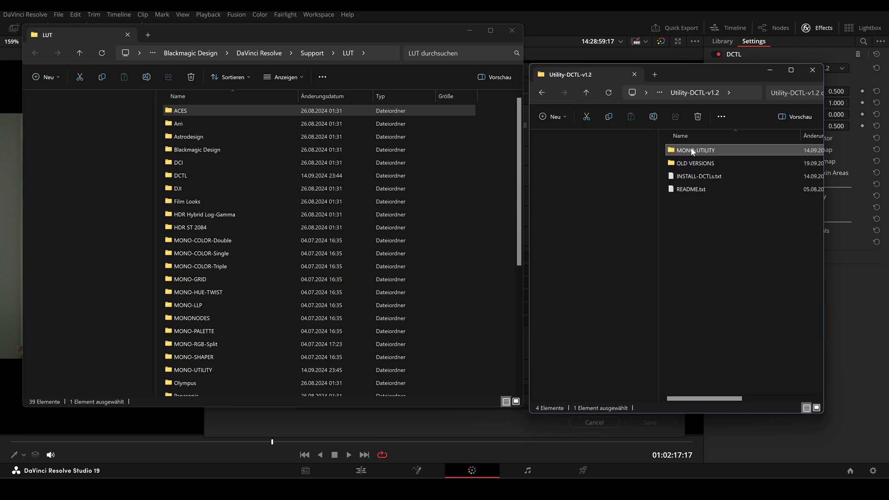
left_click_drag(692, 151, 476, 251)
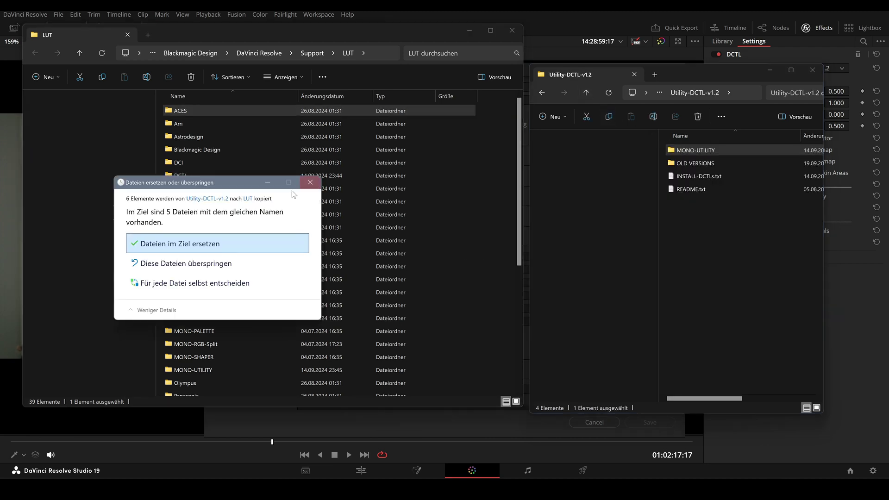
left_click(246, 244)
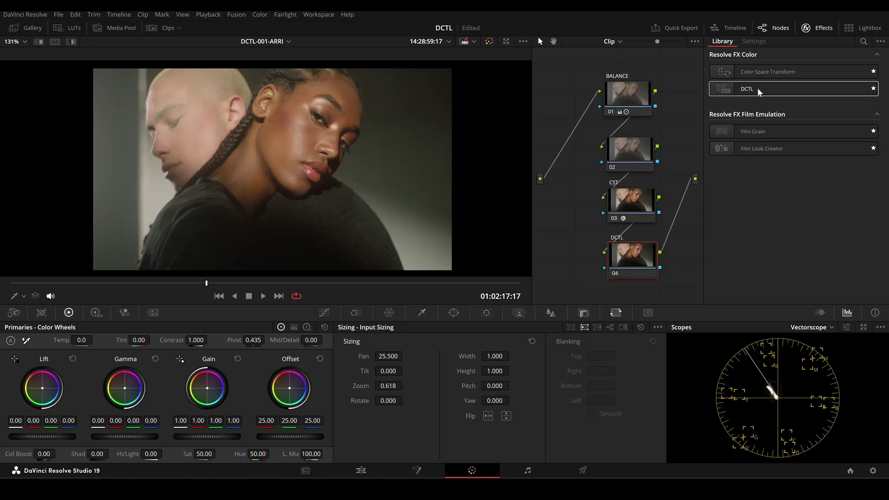
Put a DCTL on node 04 running MONO-Balance-v1.2, then go to the ARRI chart clip
left_click_drag(759, 91, 639, 259)
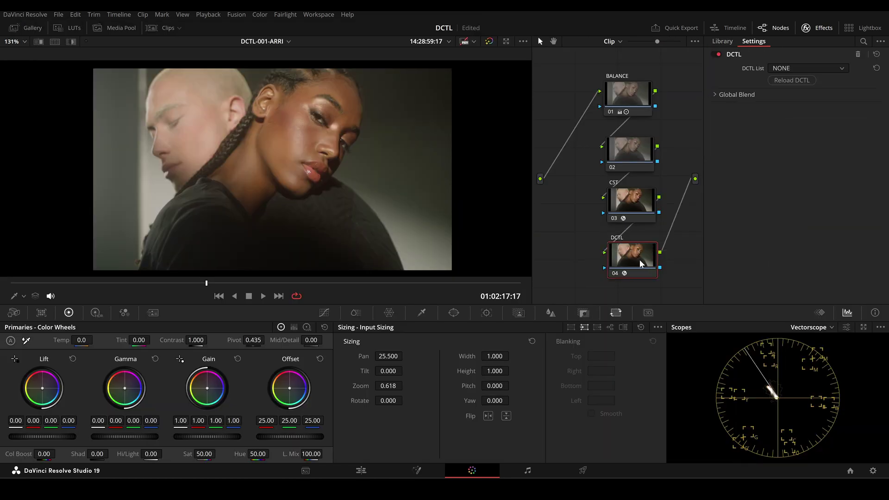
left_click(841, 70)
left_click_drag(875, 89, 872, 179)
left_click(827, 151)
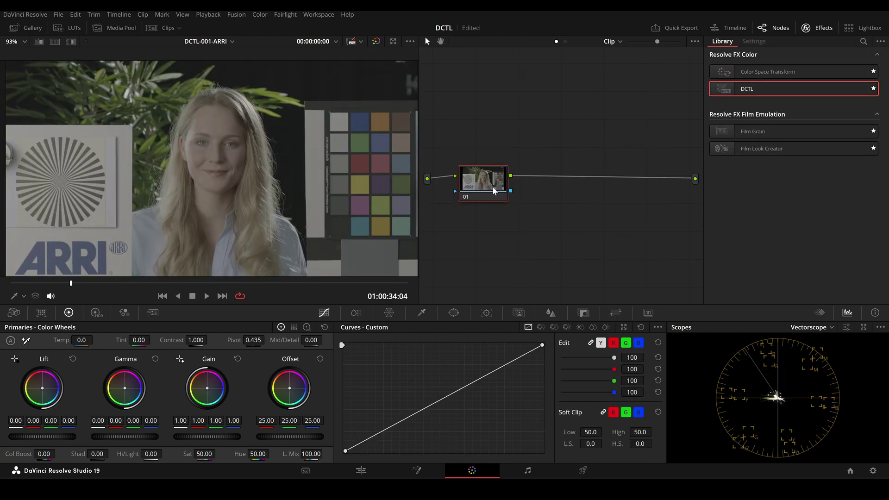
key("alt+s")
key("alt+s")
Add a node and set node 02's CST from ARRI Wide Gamut 3/LogC3 to Rec.709/Gamma 2.4
left_click(547, 193)
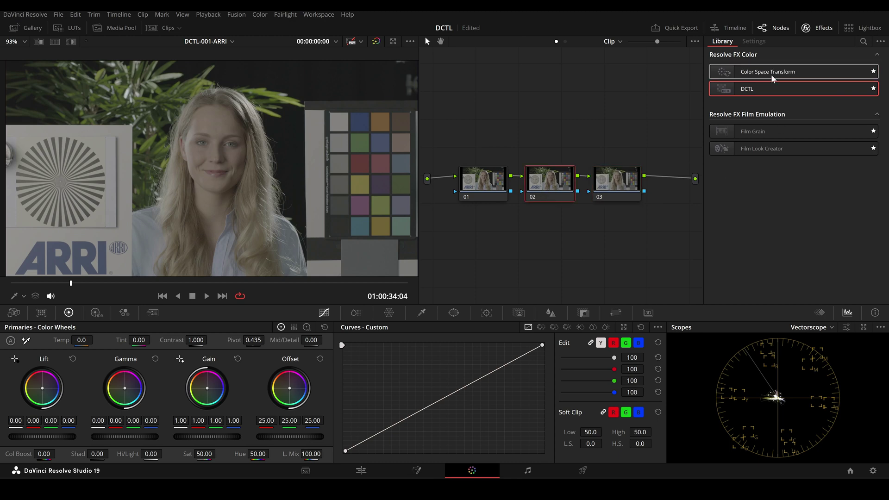
left_click_drag(771, 73, 559, 194)
left_click(835, 83)
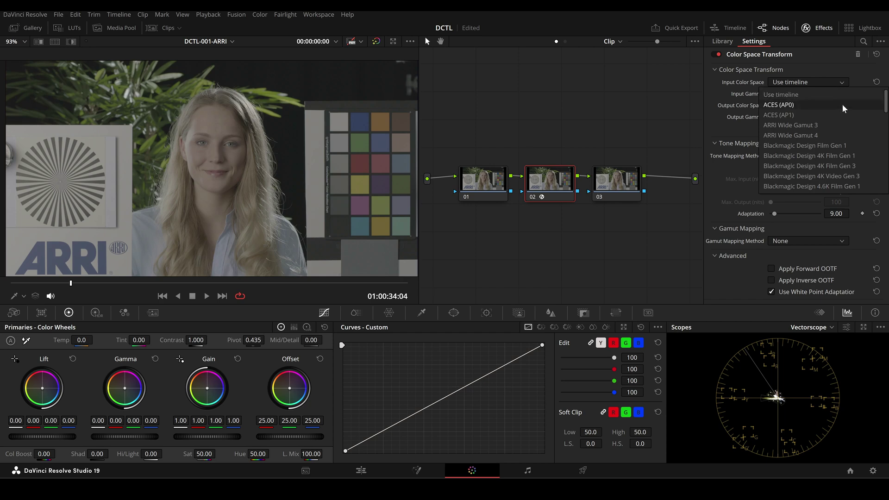
left_click(841, 128)
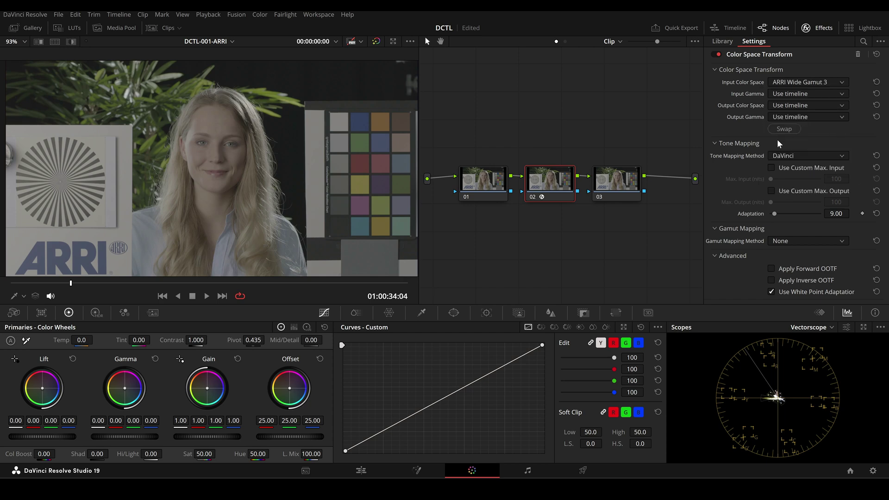
left_click(803, 95)
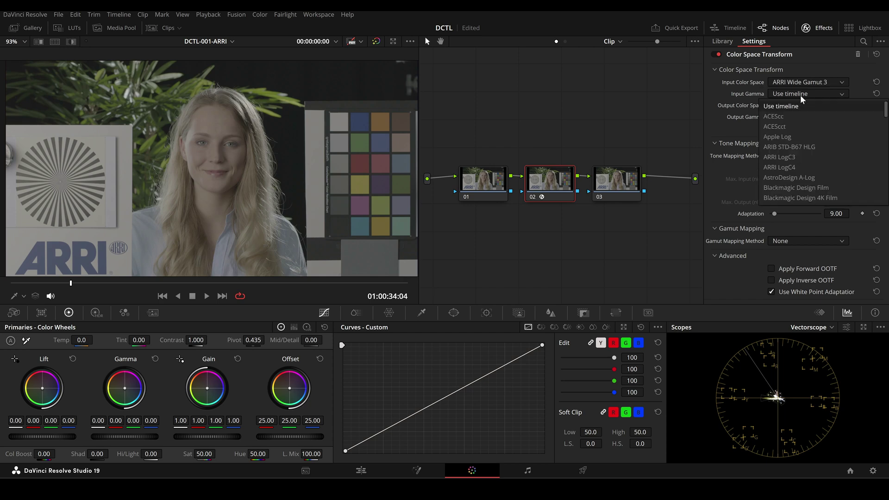
left_click(804, 158)
left_click(802, 107)
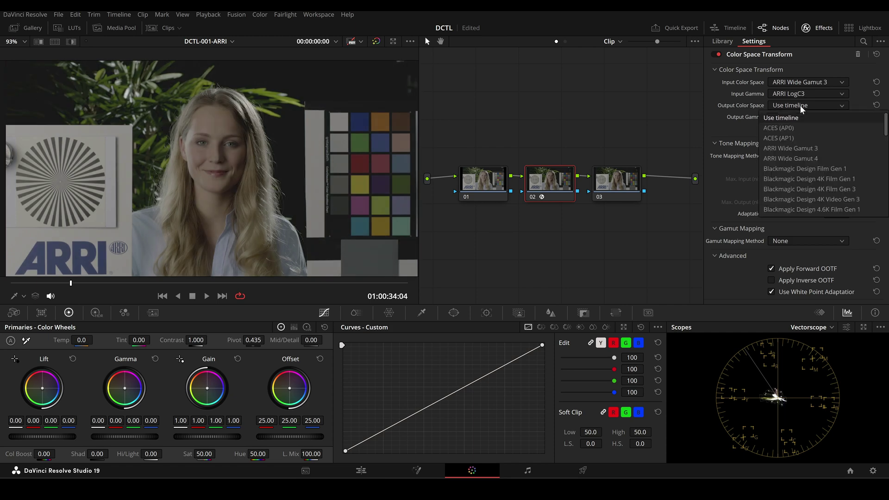
scroll(800, 208, "down", 10)
left_click(800, 209)
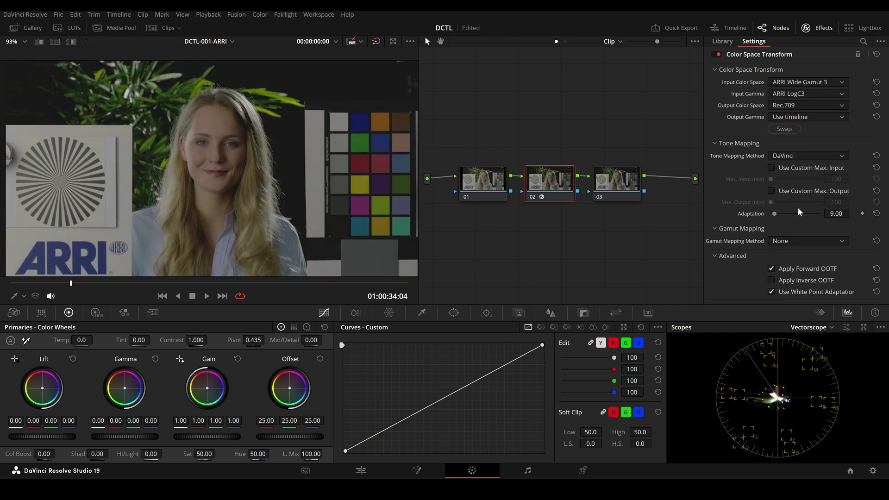
left_click(803, 118)
left_click(813, 156)
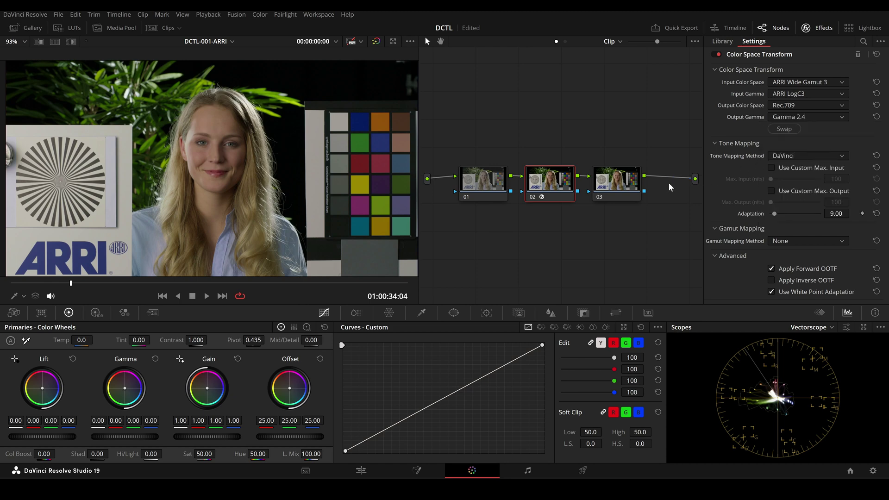
Put a DCTL on node 03, label it 'DCTL', and load MONO-Balance-v1.2
left_click(623, 187)
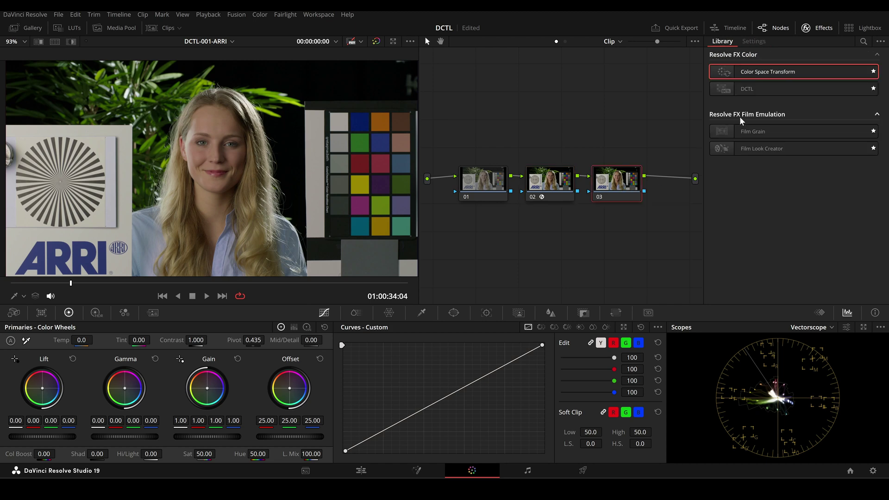
left_click_drag(747, 89, 621, 194)
right_click(622, 193)
left_click(641, 208)
type("DCTL")
key("Return")
right_click(547, 182)
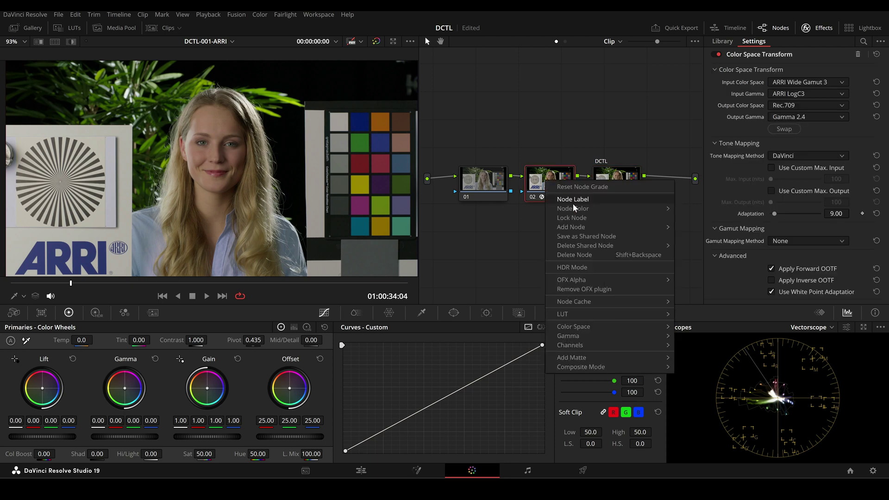
key("Escape")
left_click(616, 179)
left_click(842, 68)
left_click_drag(872, 90, 872, 177)
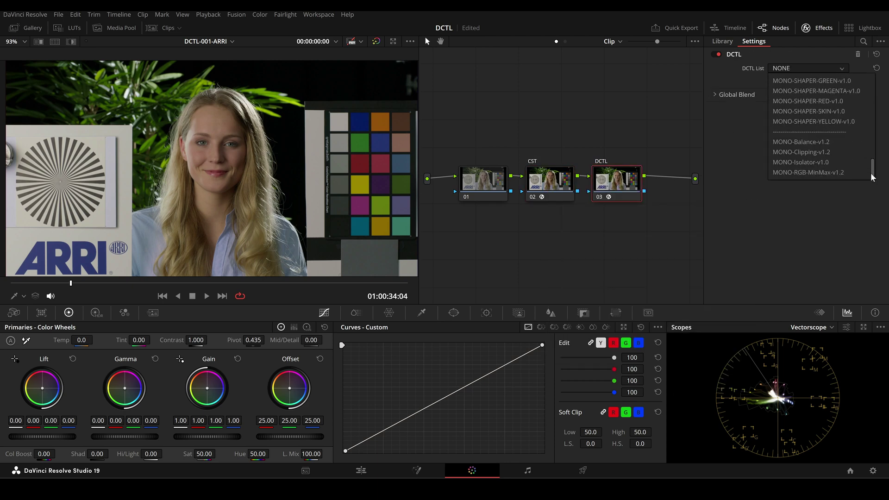
left_click(845, 147)
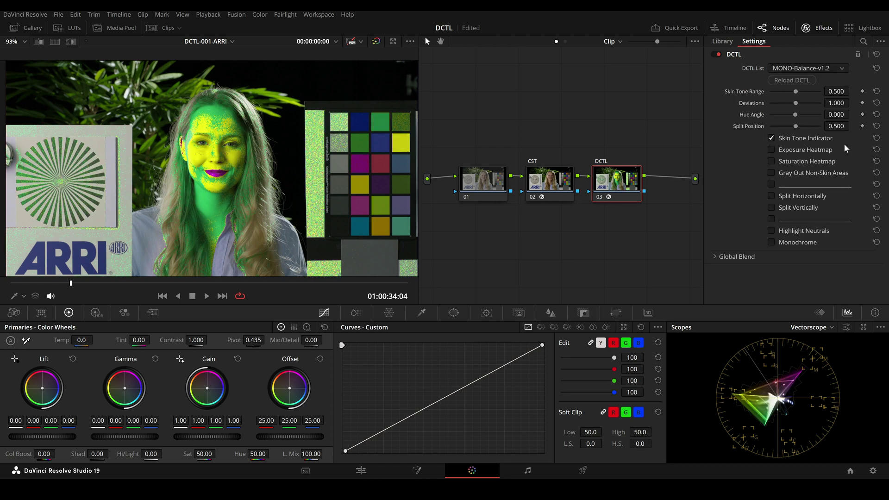
Turn on the vertical split, stack the nodes into a column and widen the viewer
left_click(784, 210)
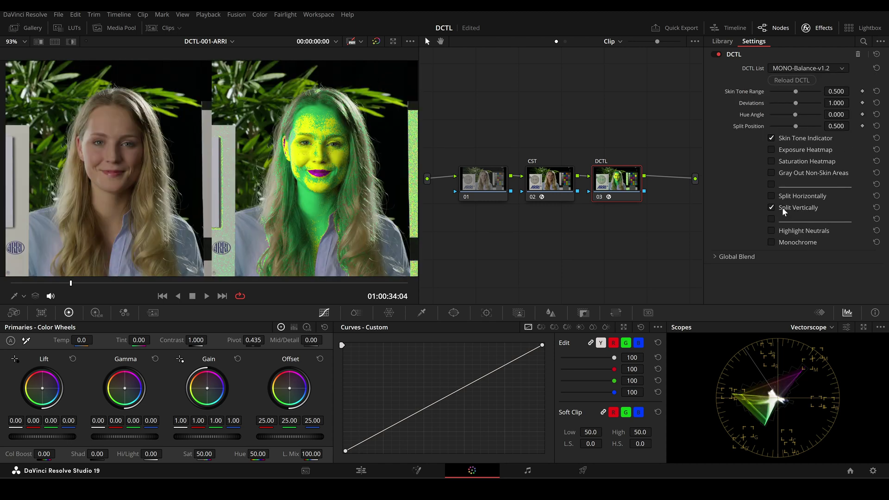
left_click_drag(600, 160, 611, 214)
left_click_drag(550, 179, 631, 155)
left_click_drag(483, 180, 629, 96)
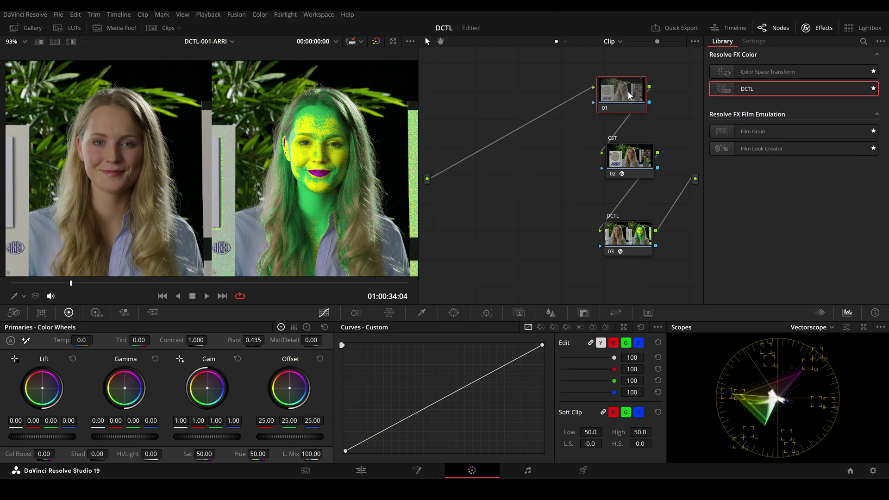
left_click_drag(419, 214, 526, 214)
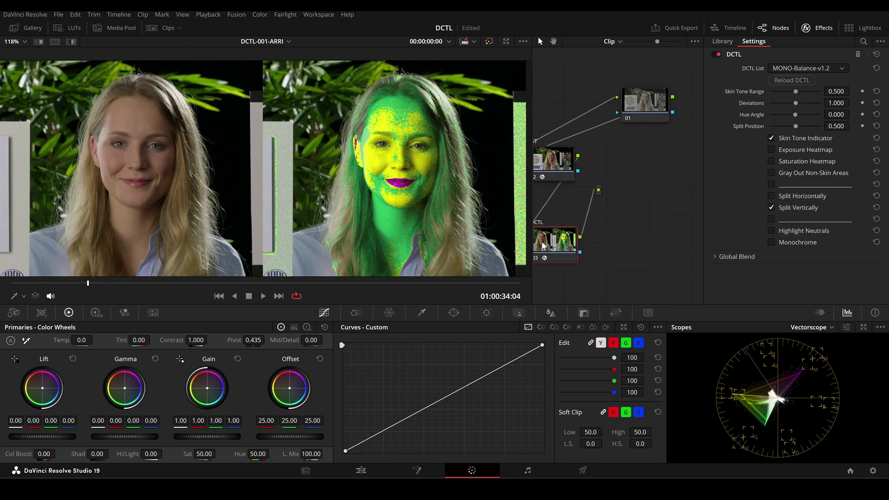
Shift node 01's Offset slightly toward magenta
left_click(596, 174)
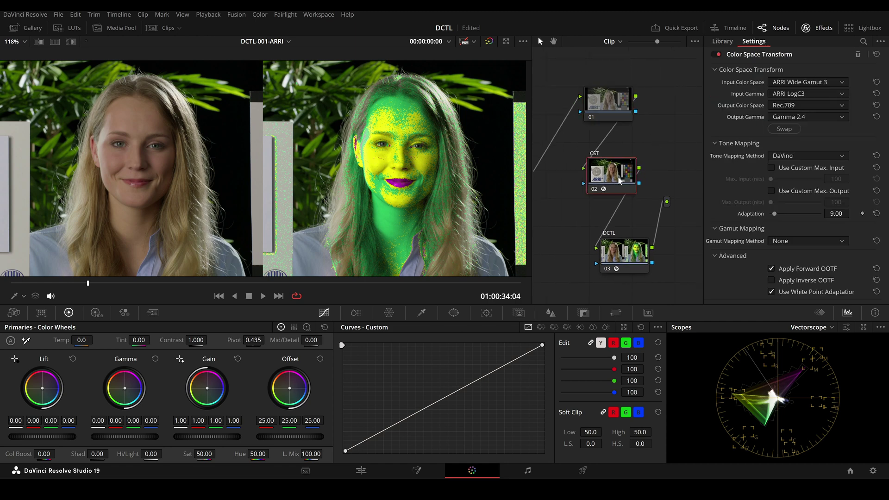
left_click(609, 262)
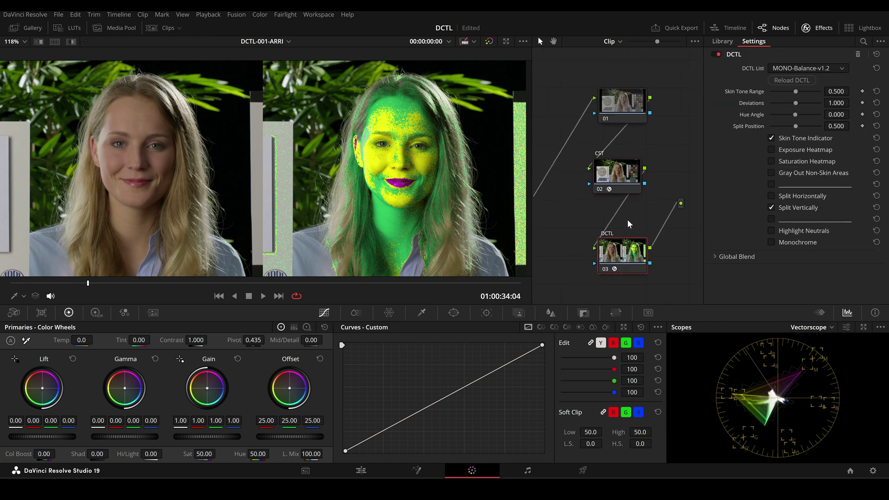
left_click(624, 113)
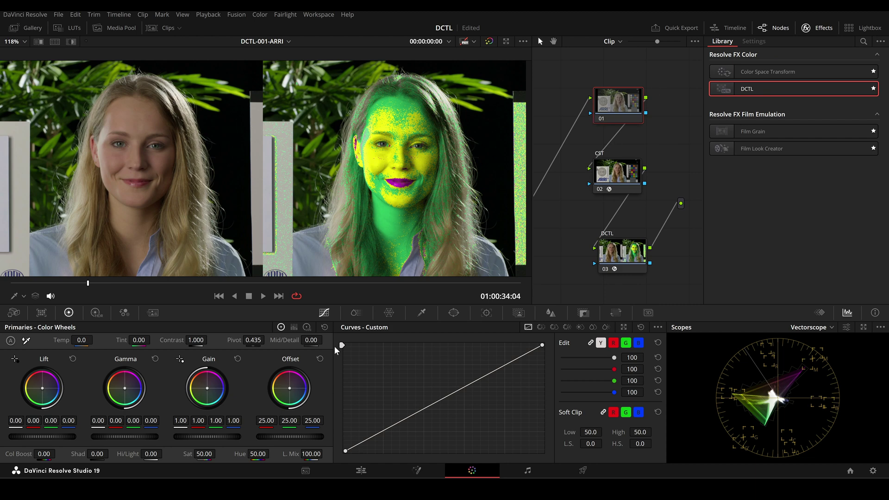
left_click_drag(291, 391, 286, 395)
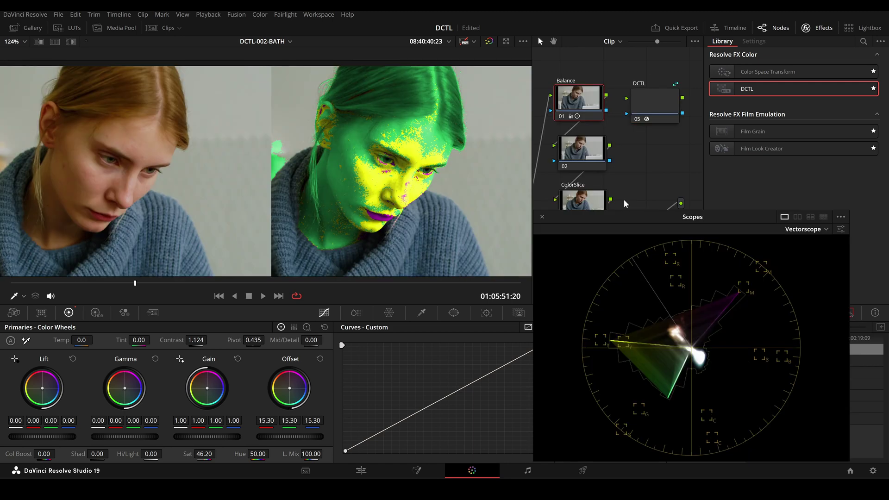
Disable and re-enable the DCTL node on the bath clip with Ctrl+D
left_click(657, 98)
key("ctrl+d")
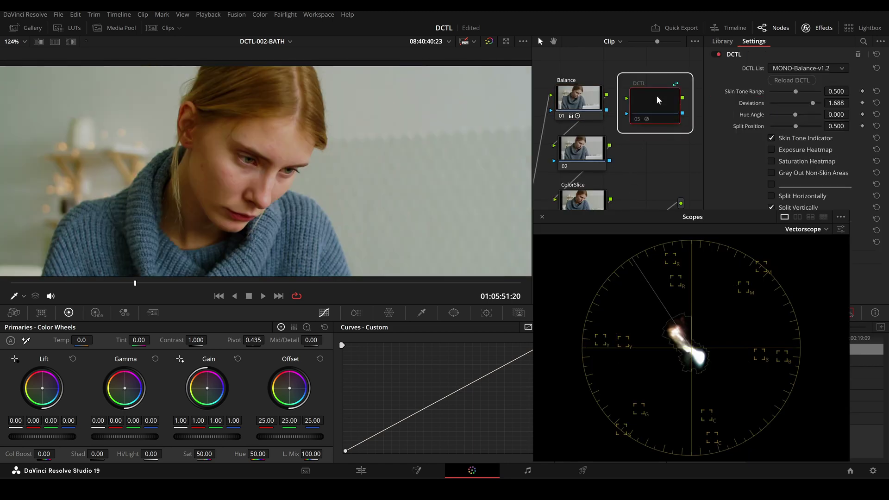
key("ctrl+d")
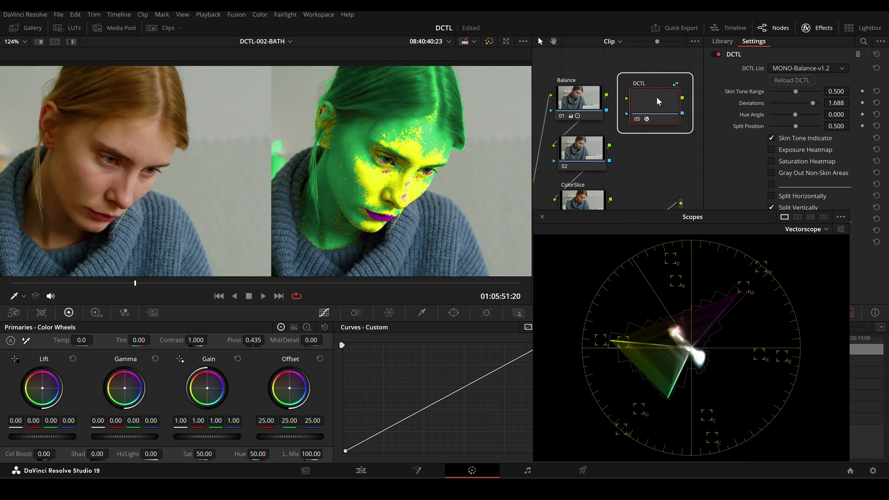
Switch the node view to Timeline, toggle the timeline DCTL, then return to Clip
left_click(619, 41)
left_click(628, 66)
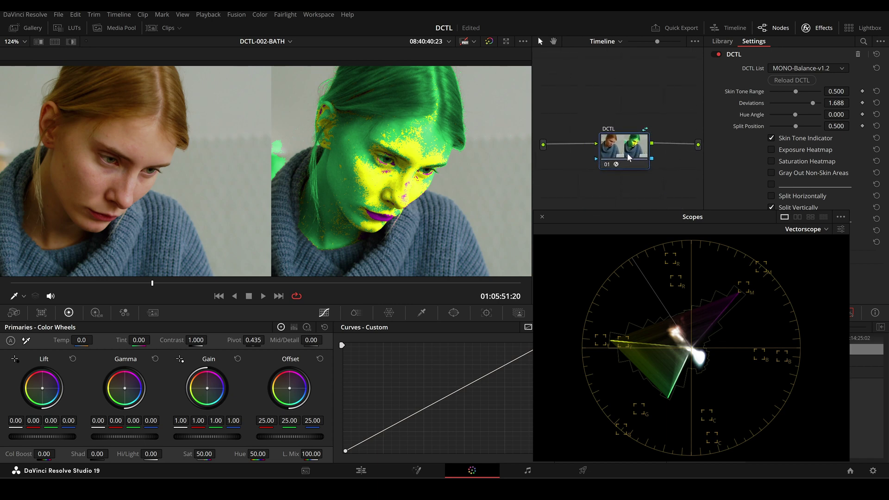
key("ctrl+d")
key("ctrl+d")
left_click(620, 42)
left_click(619, 60)
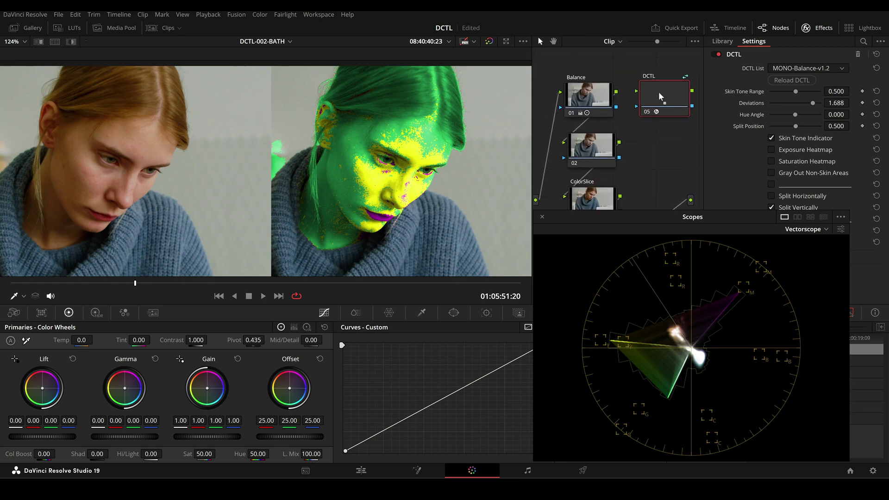
Push Offset toward magenta, reset the node grade, and turn off the vertical split
key("ctrl+d")
key("ctrl+d")
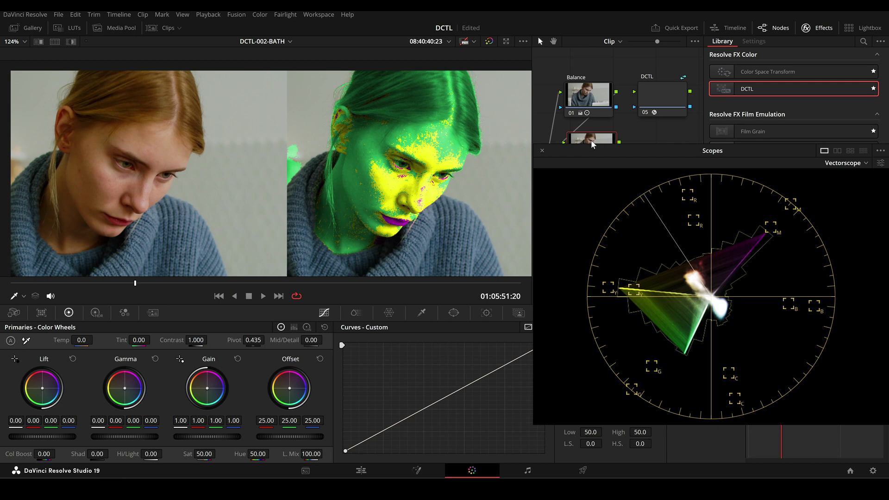
left_click_drag(289, 390, 297, 385)
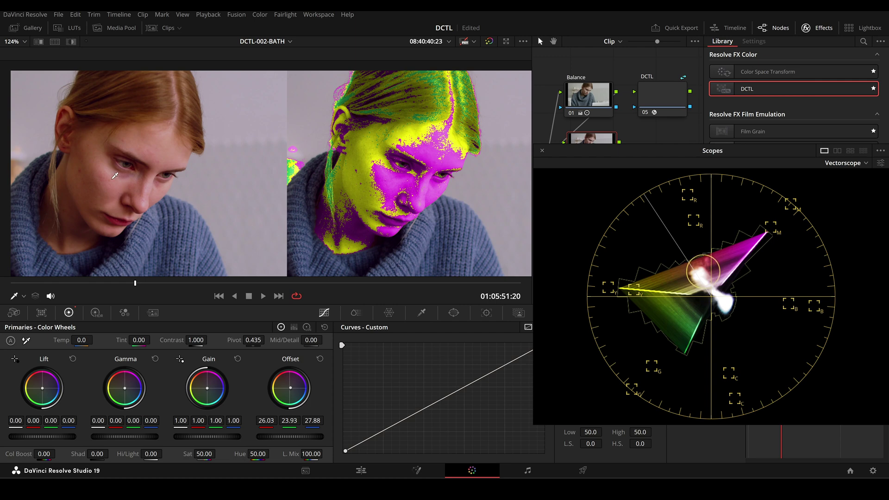
right_click(586, 140)
left_click(599, 148)
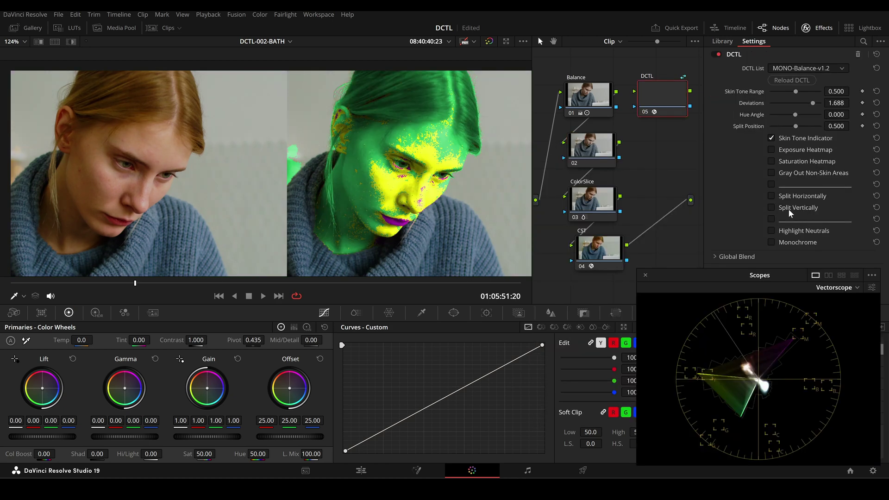
key("ctrl+alt+w")
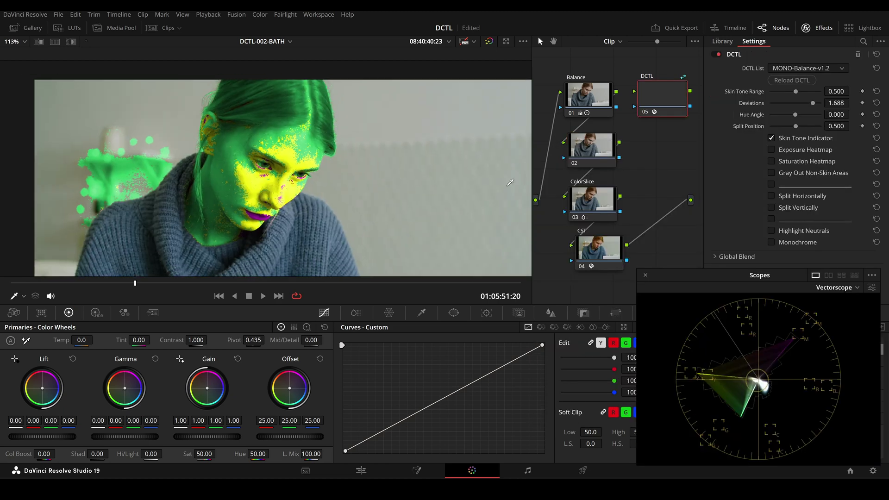
left_click(851, 28)
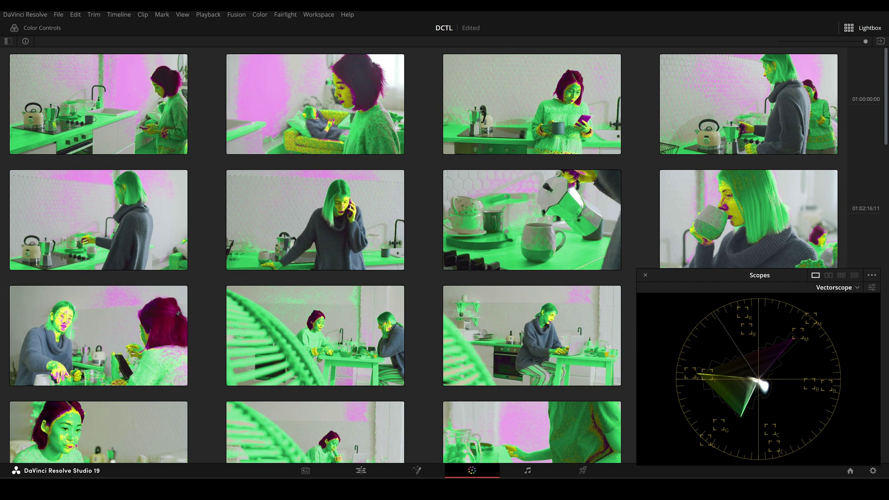
left_click_drag(885, 78, 879, 307)
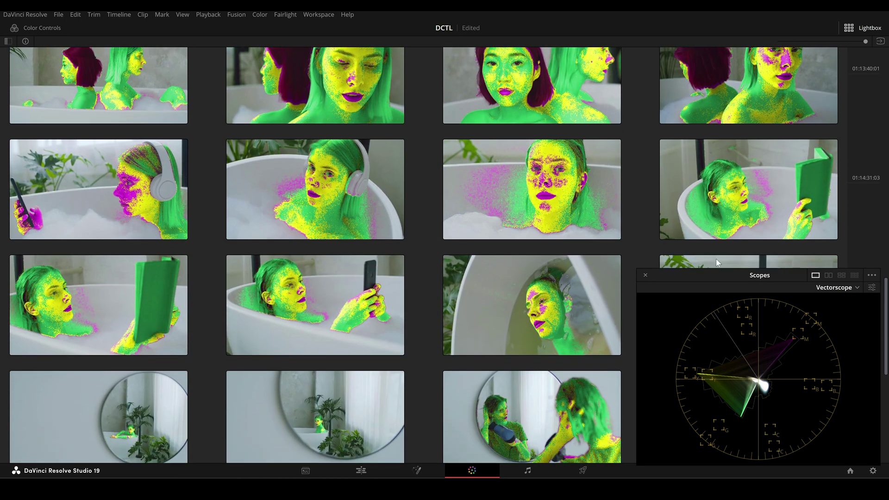
Close the Lightbox and enable Gray Out Non-Skin Areas on the bath clip
left_click(869, 29)
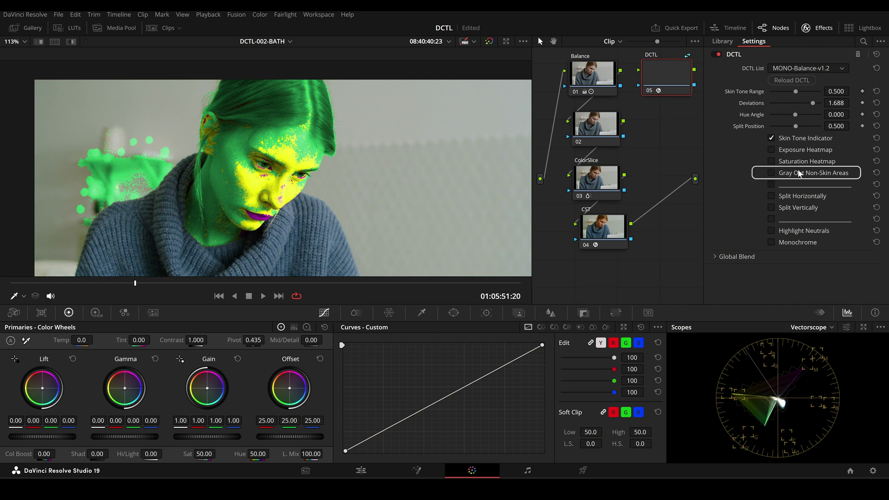
left_click(771, 173)
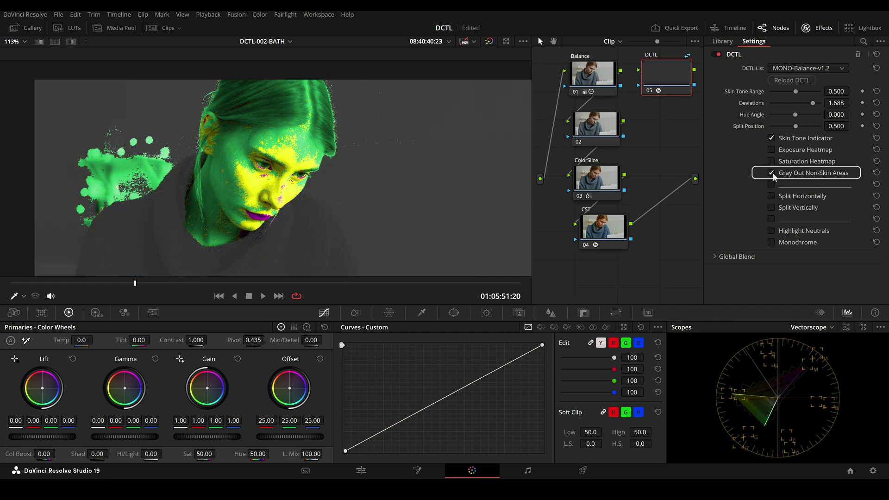
Scroll through the Lightbox grid of all clips with the non-skin gray-out applied
left_click(862, 29)
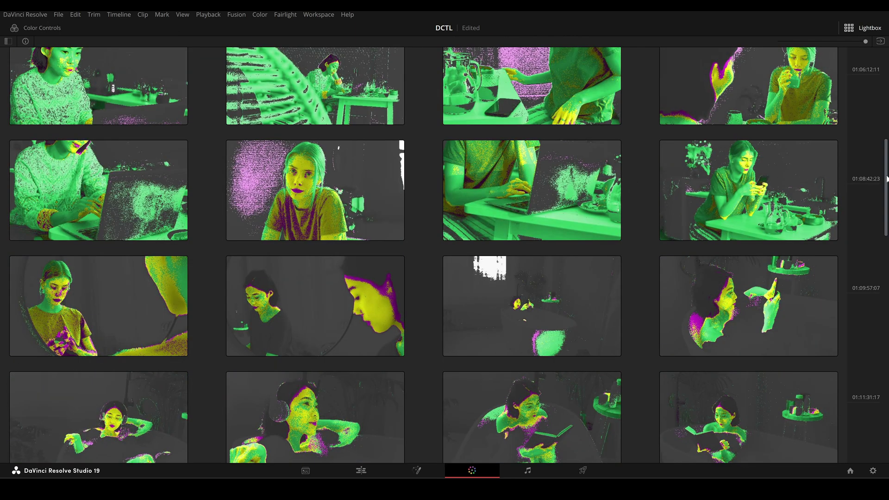
left_click_drag(887, 169, 881, 230)
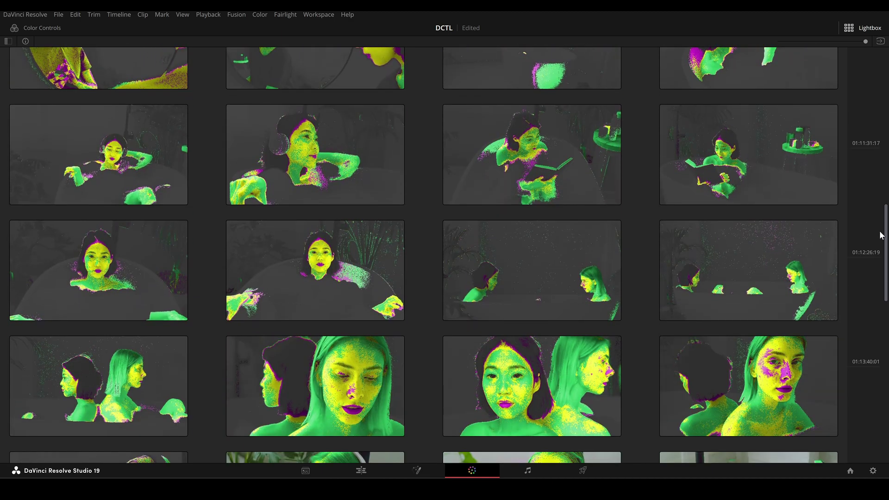
left_click_drag(880, 236, 875, 282)
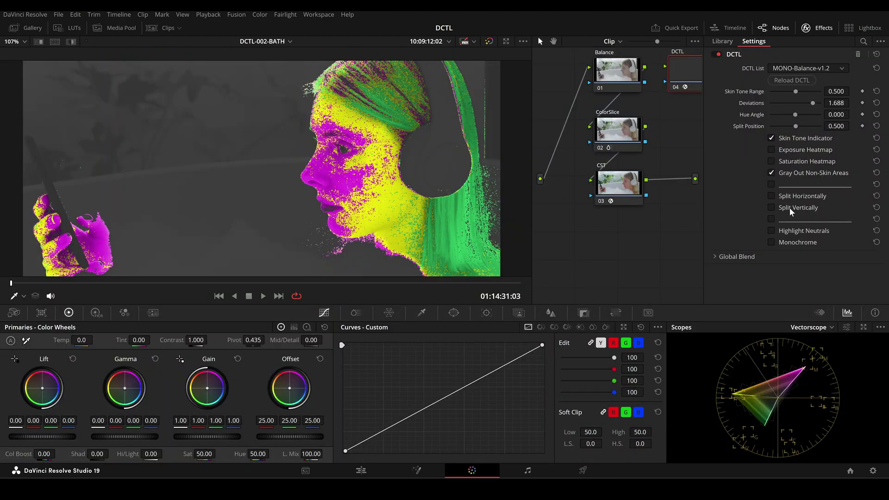
Turn on Split Vertically and nudge the Balance node's Offset toward green
left_click(790, 209)
left_click(614, 77)
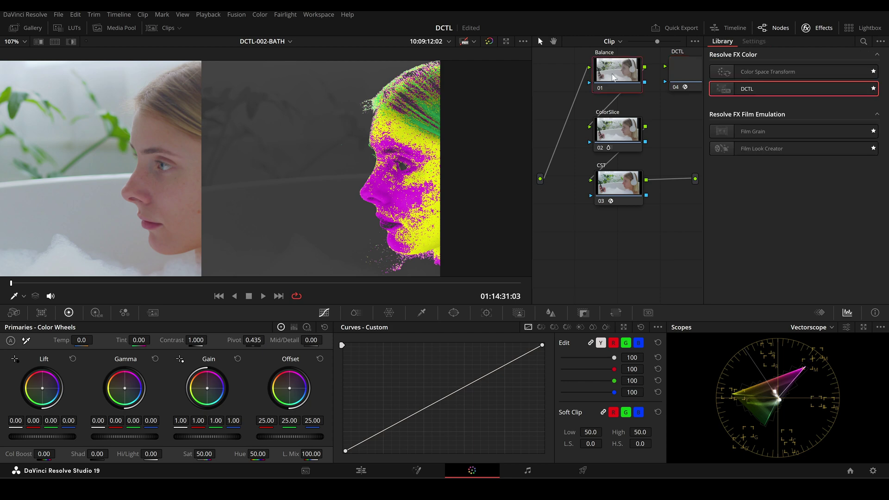
left_click_drag(289, 388, 284, 388)
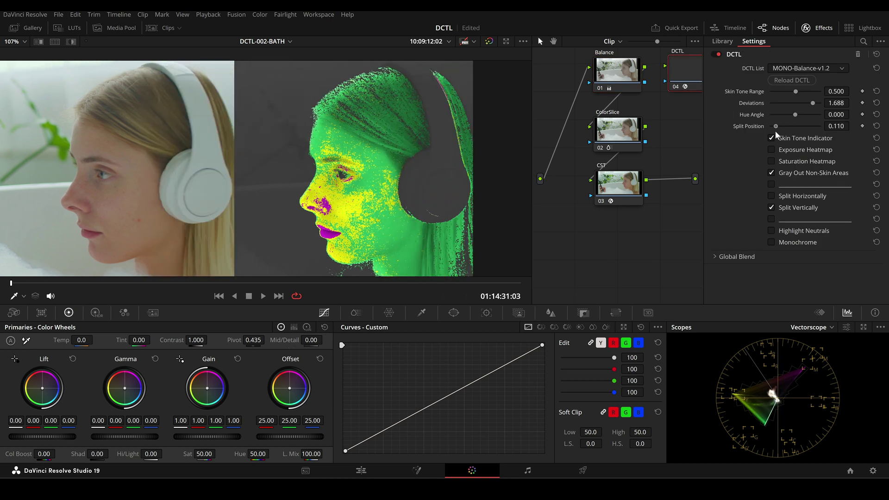
scroll(499, 268, "down", 1)
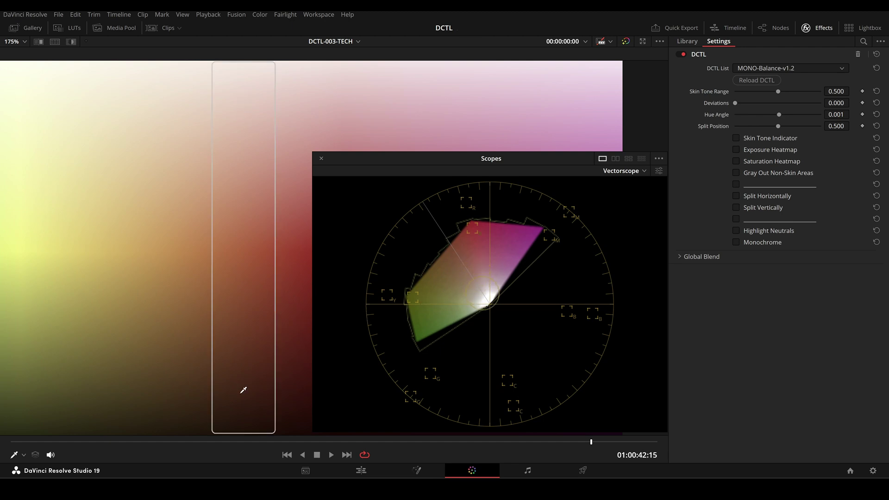
Enable Gray Out Non-Skin Areas and sweep the skin hue angle, settling at 0.040
left_click(742, 171)
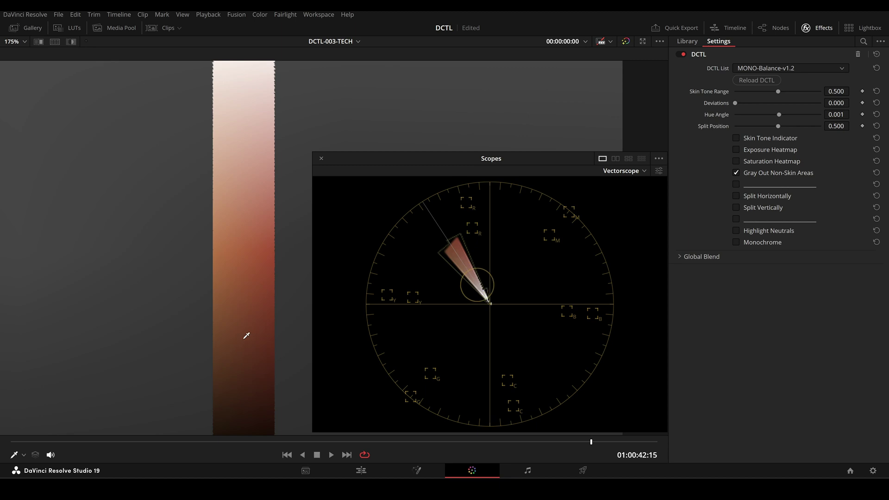
mouse_move(780, 116)
left_mouse_down()
mouse_move(739, 120)
mouse_move(737, 136)
left_mouse_up()
left_click(736, 138)
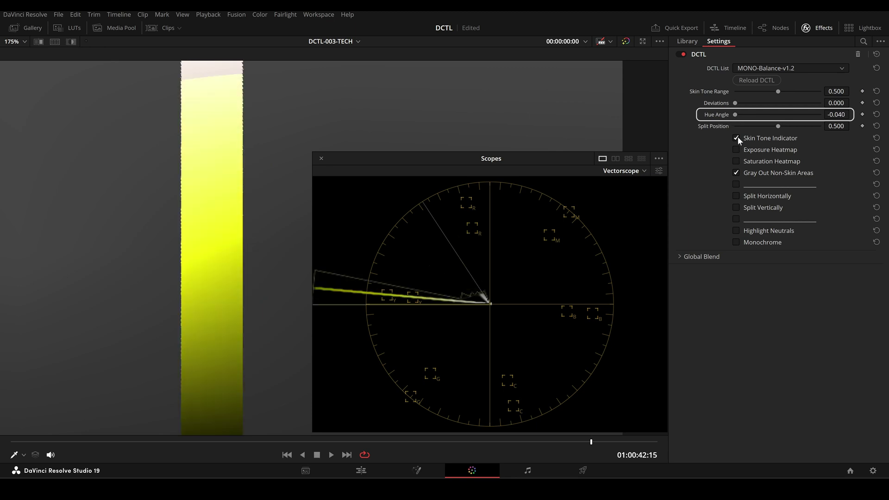
left_click(736, 138)
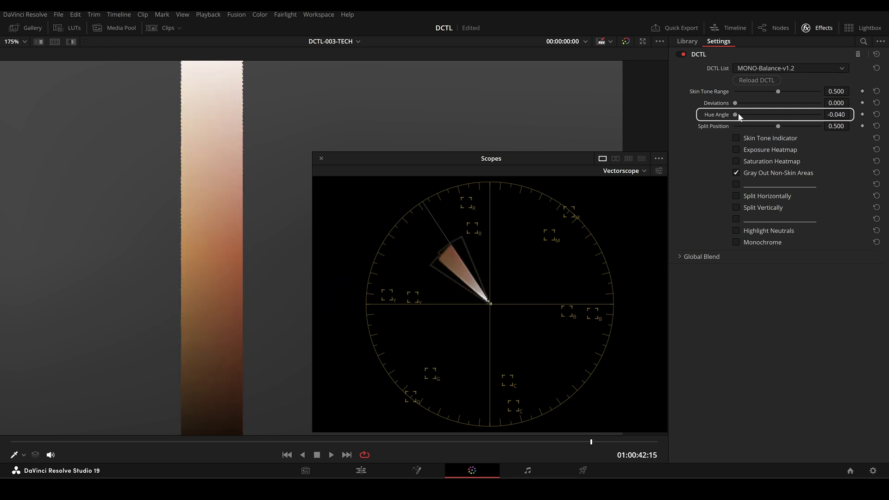
left_click_drag(738, 113, 855, 118)
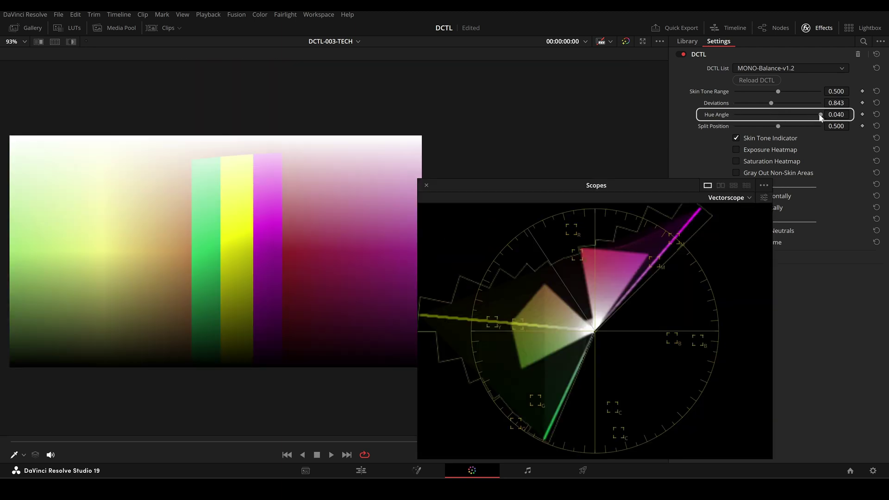
left_click_drag(820, 116, 779, 143)
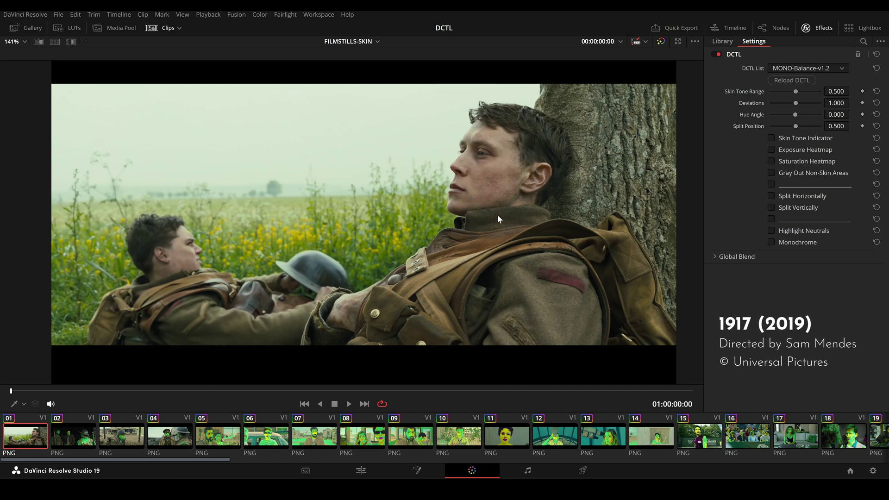
Turn on the skin tone indicator overlay and step ahead to the third film still
left_click(796, 137)
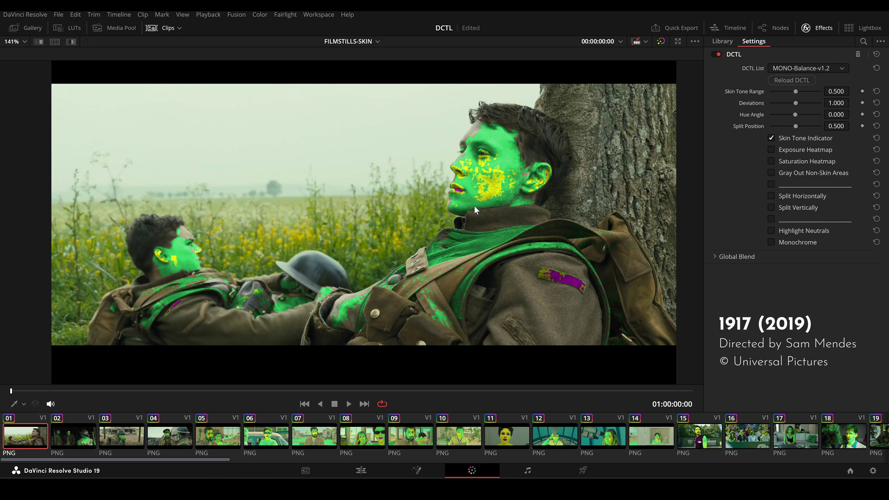
key("Down")
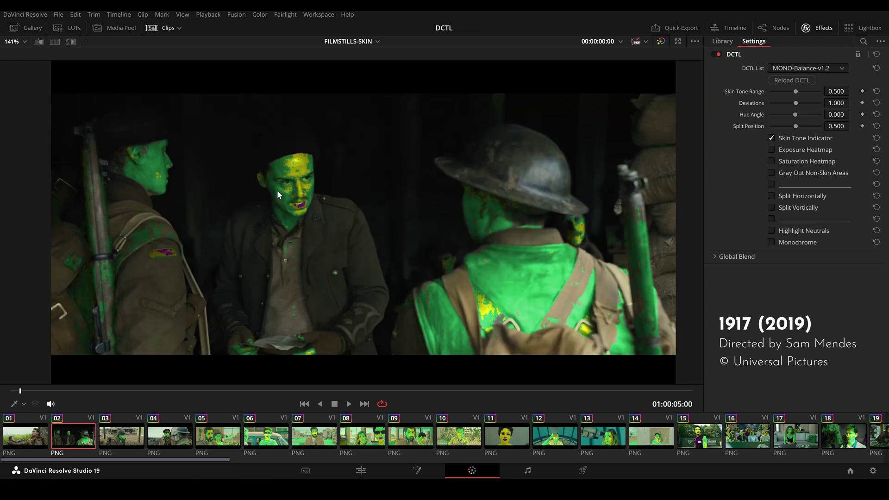
key("Down")
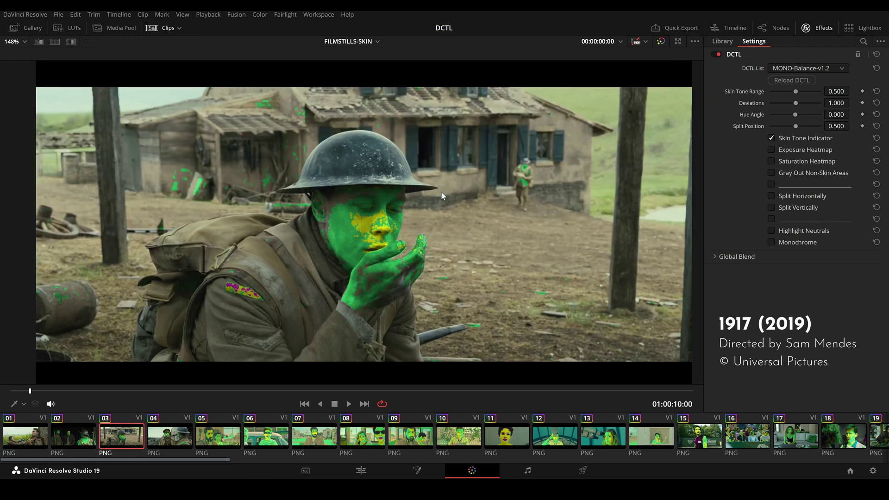
Replace the horizontal split with a vertical split, then advance to clip 04
left_click(771, 196)
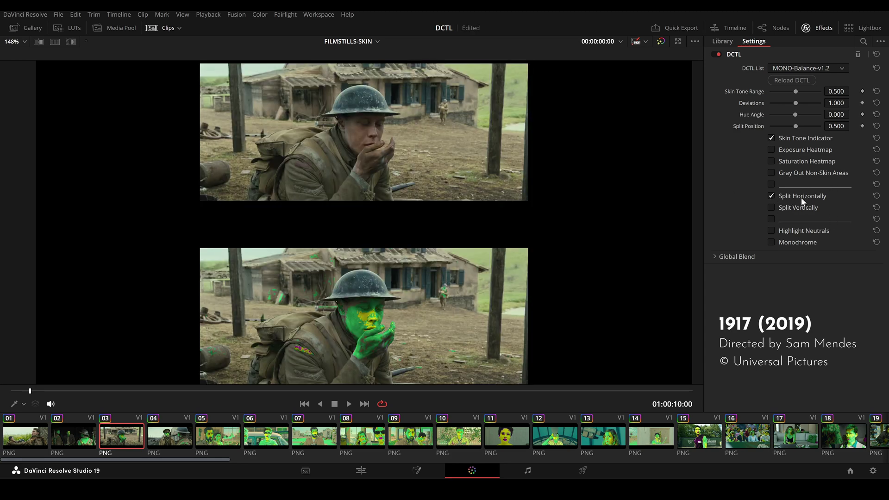
left_click(773, 197)
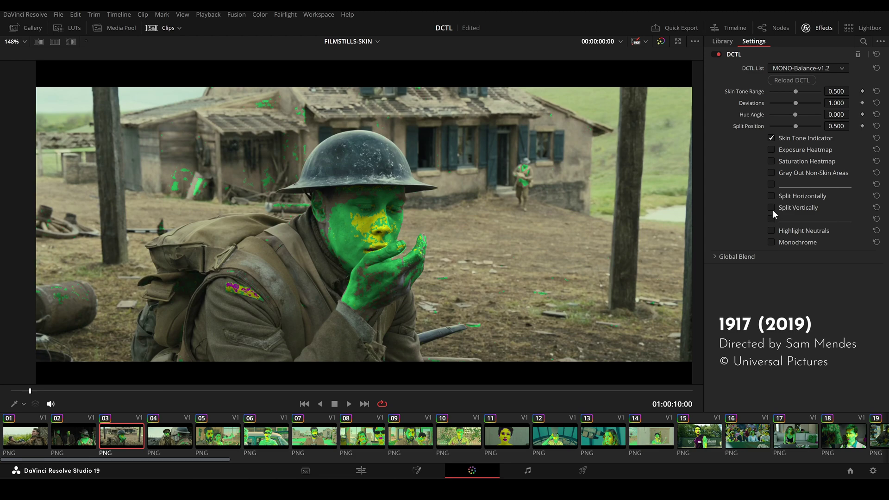
left_click(772, 208)
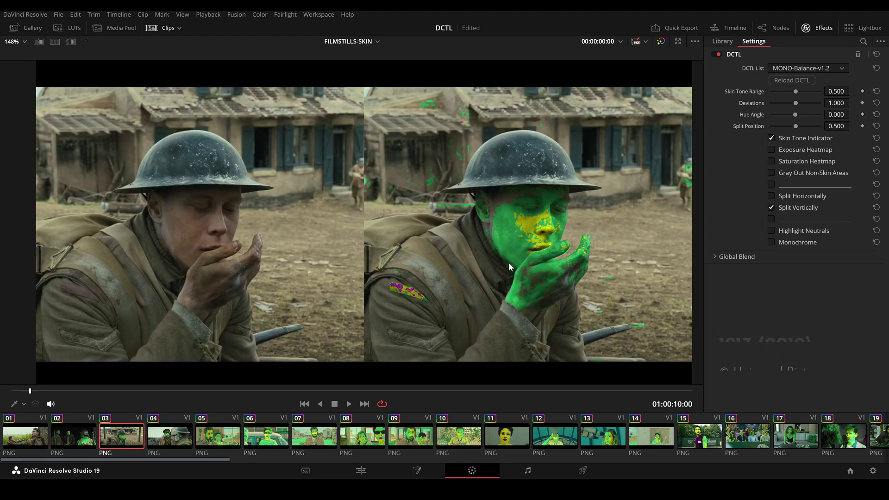
key("Down")
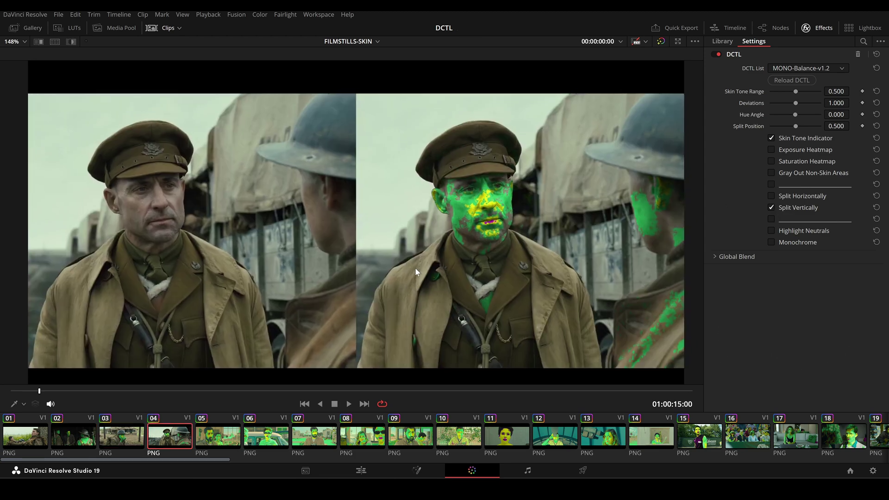
Review clips 05 and 06, moving the split position to 0.669 then 0.532
key("Down")
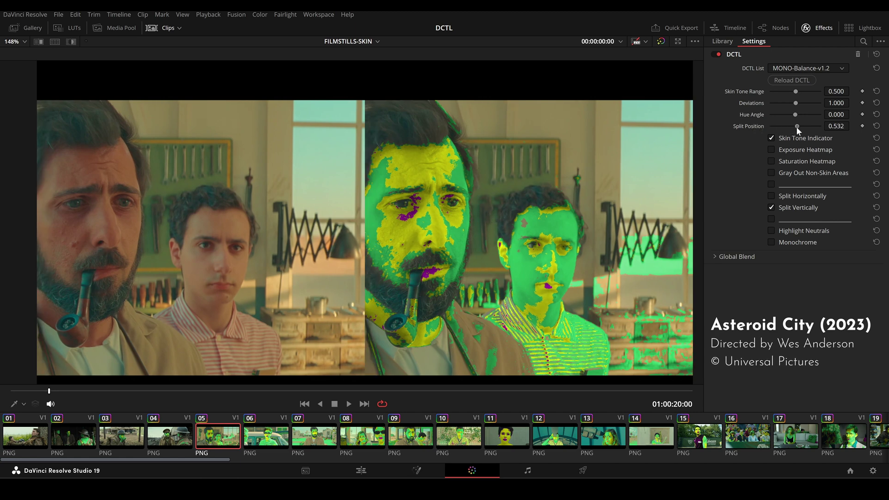
left_click_drag(795, 126, 802, 126)
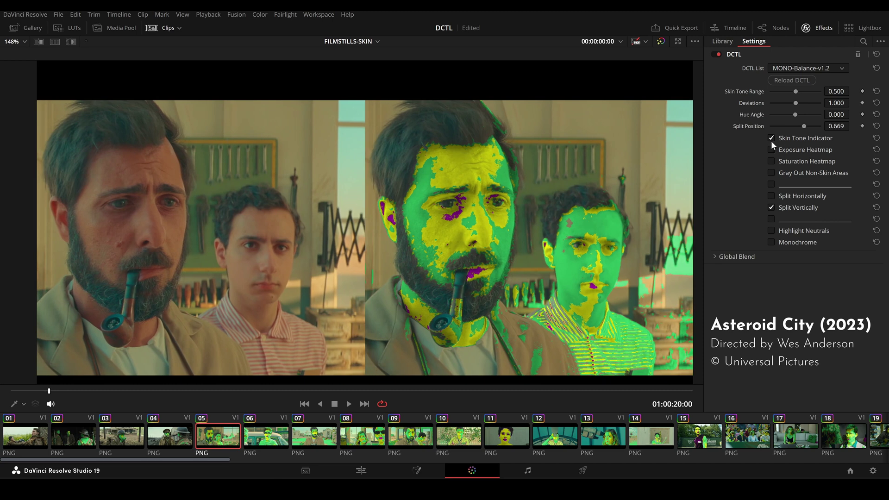
key("Down")
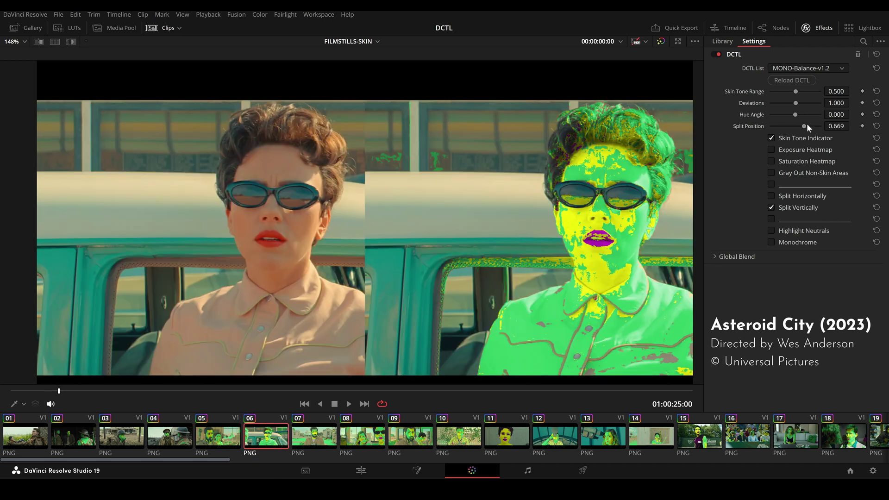
left_click_drag(804, 127, 796, 126)
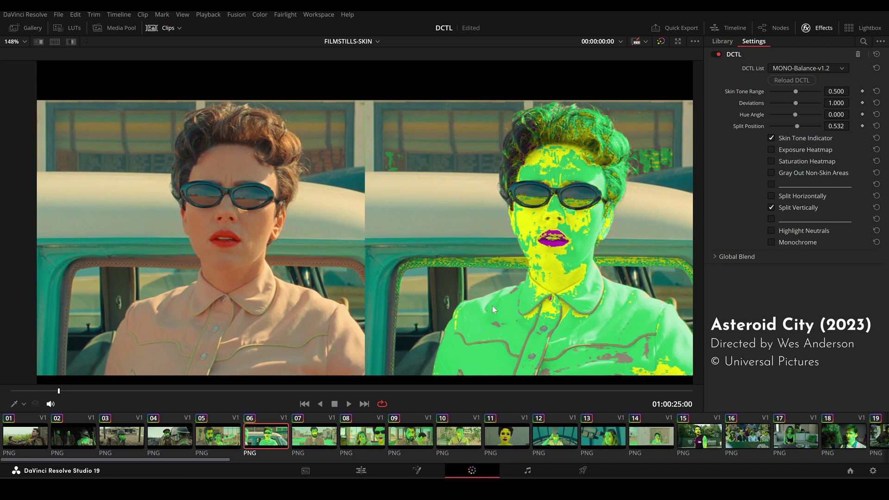
Advance through clips 07 to 15, setting the split position to 0.358
key("Down")
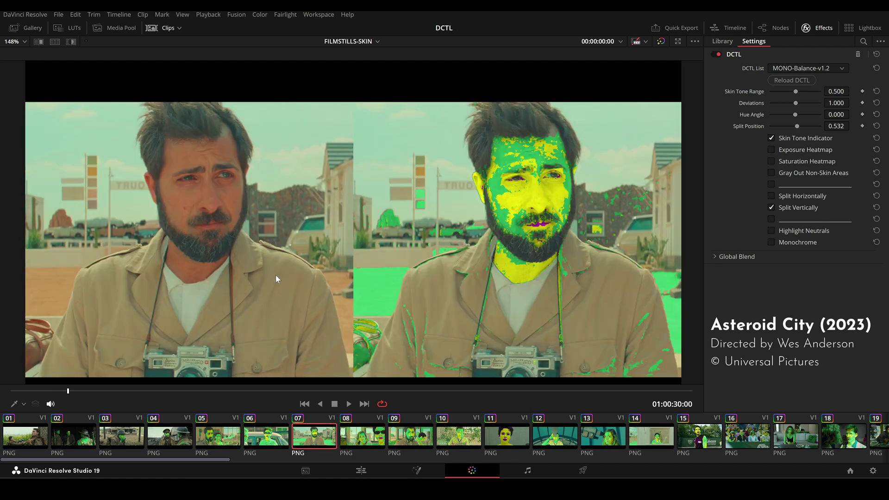
key("Down")
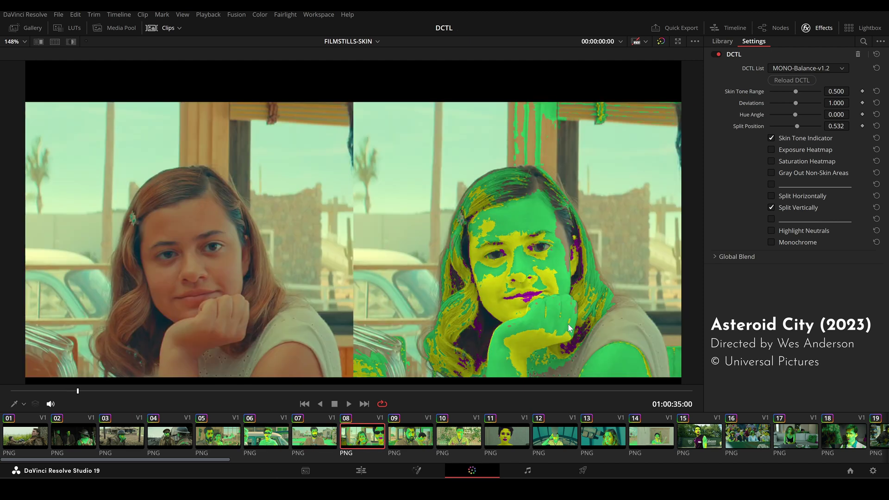
key("Down")
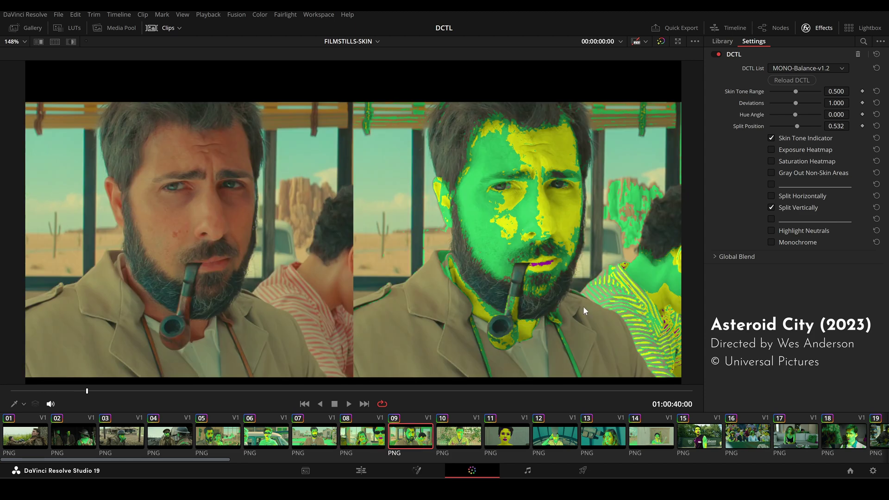
key("Down")
key("Down")
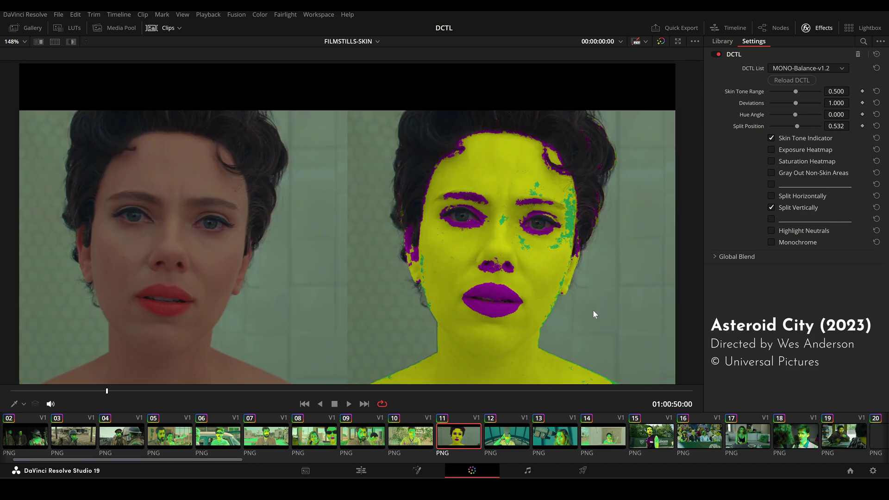
key("Down")
key("Down")
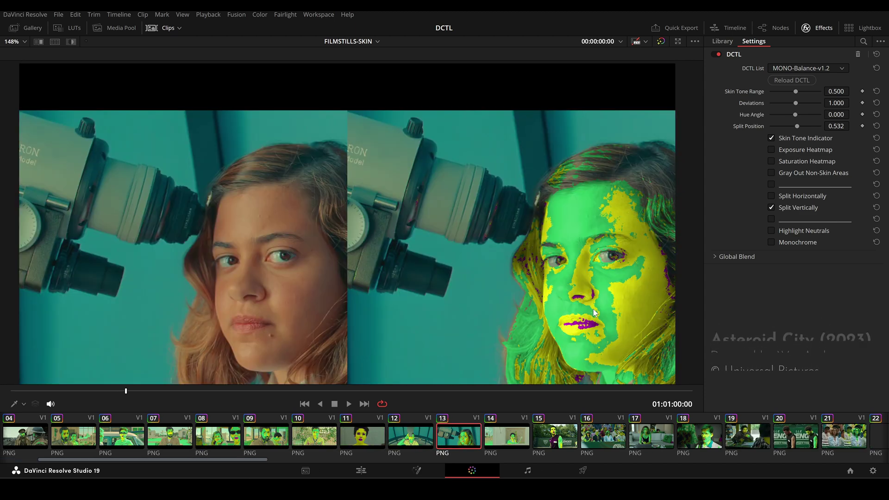
left_click_drag(595, 312, 579, 304)
left_click_drag(798, 127, 788, 126)
scroll(402, 332, "down", 1)
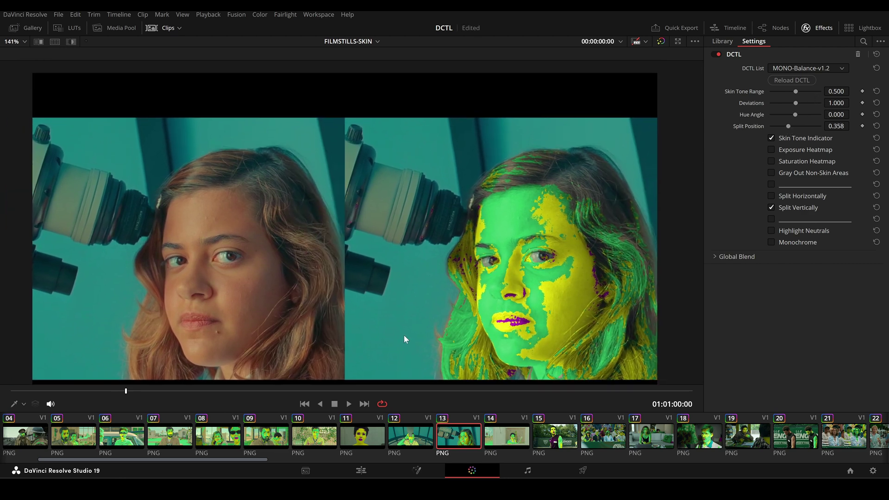
key("Down")
key("Down")
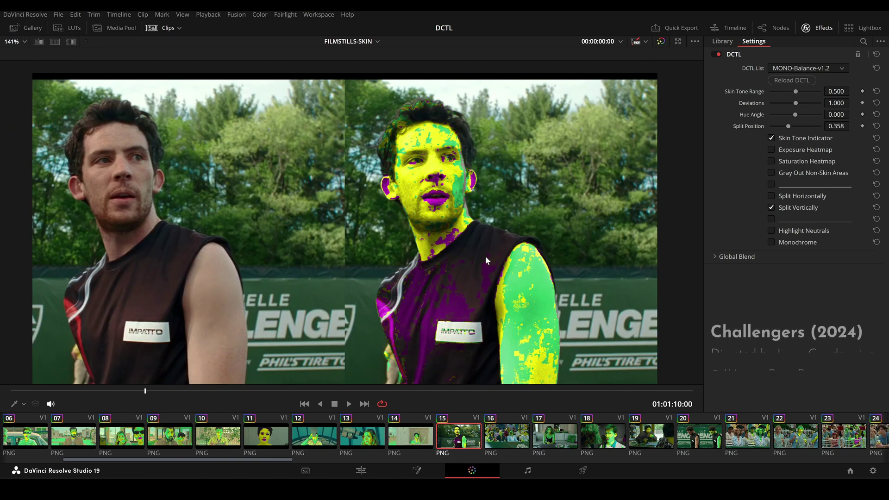
Step through stills 16 to 25, zooming the viewer in on the frame
key("Down")
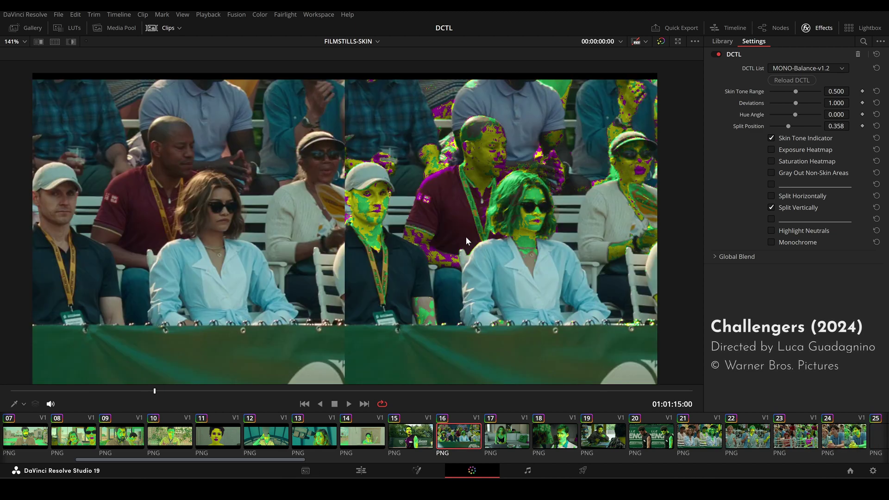
scroll(477, 247, "up", 3)
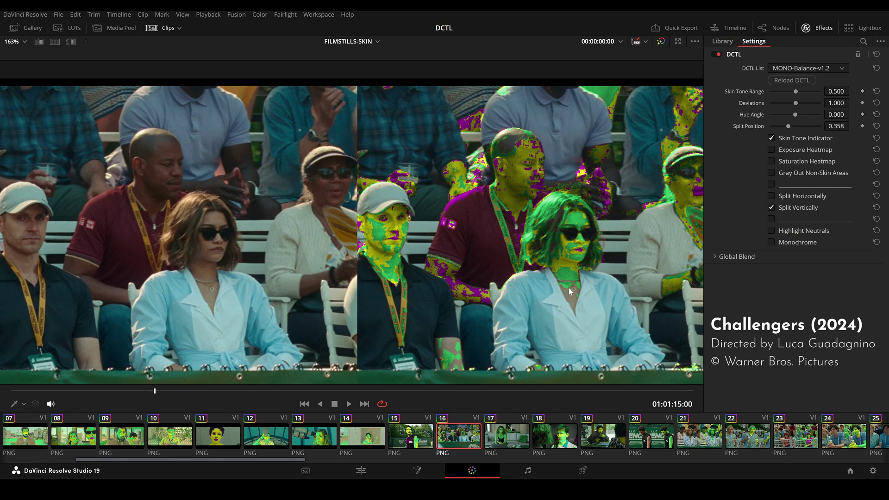
key("Down")
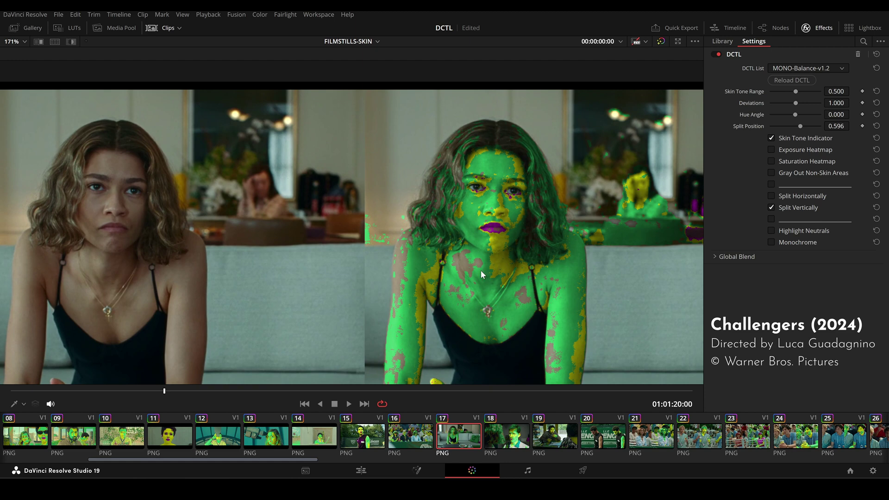
key("Down")
key("Down")
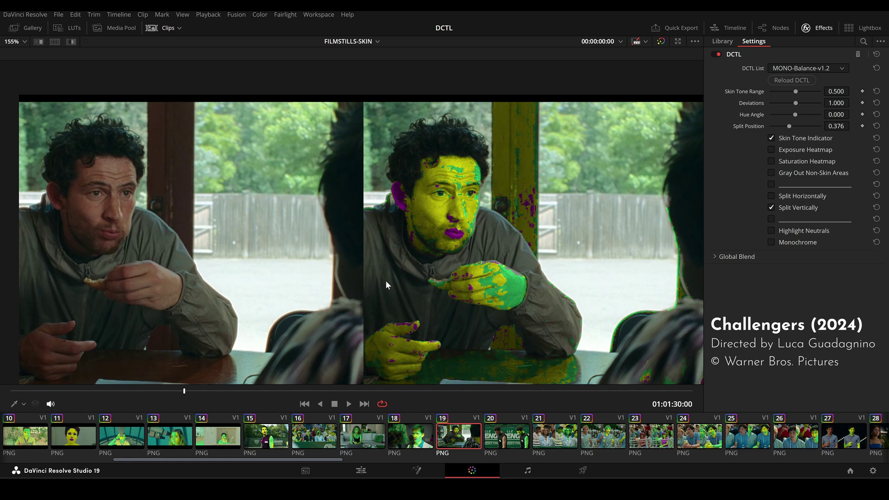
key("Down")
key("Down")
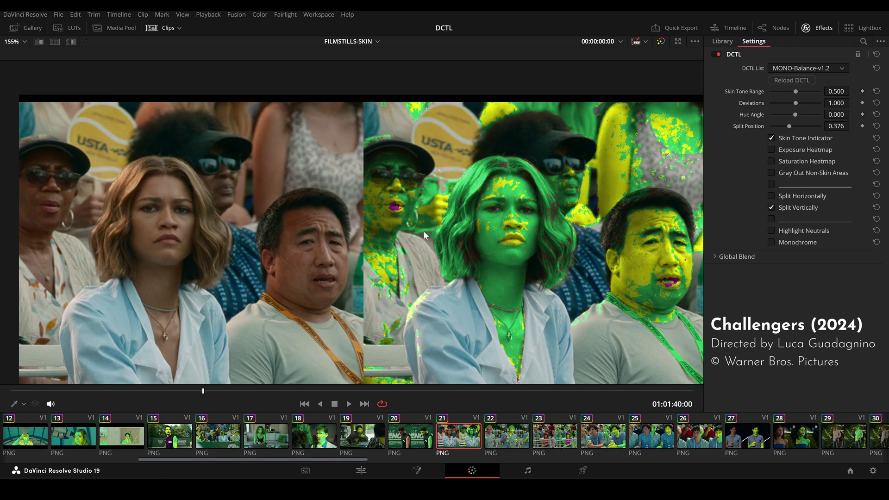
key("Down")
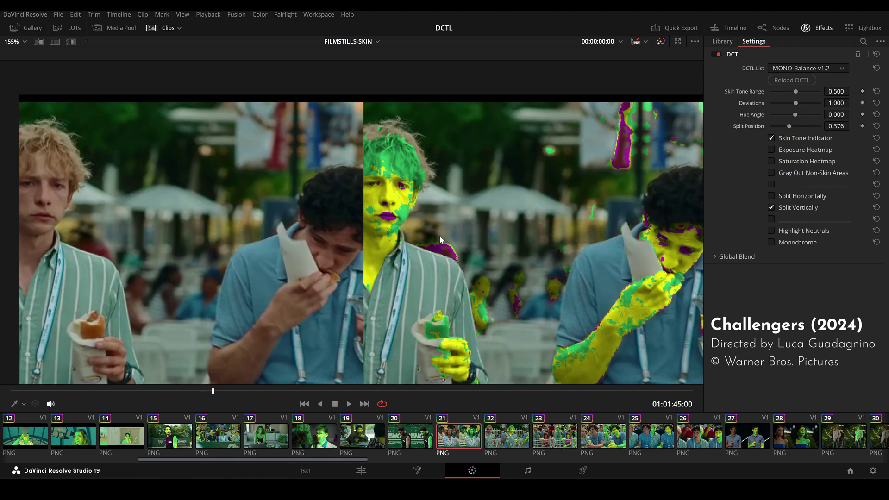
key("Down")
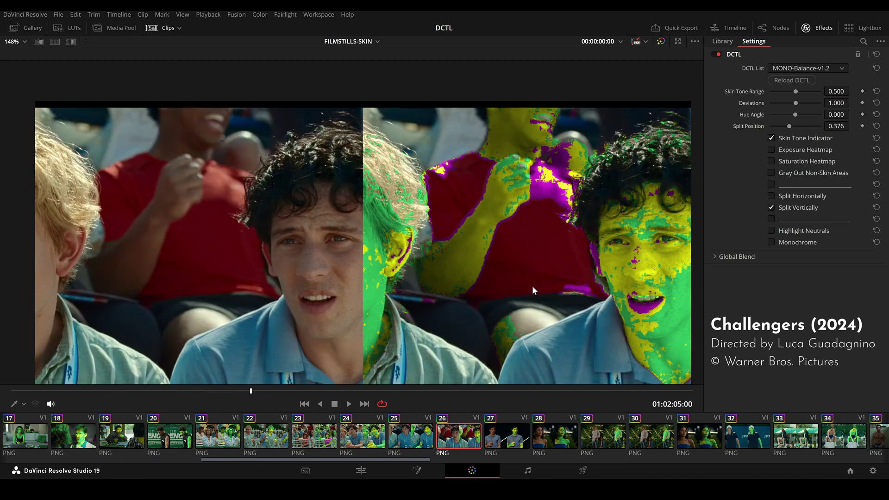
key("Down")
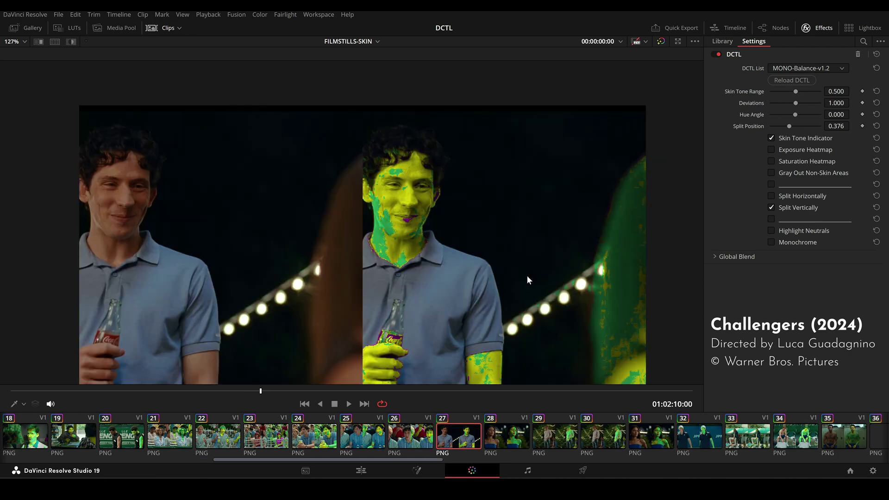
Set the split position to 0.504 and review clips 28 through 36, panning to the seated player
left_click_drag(785, 124, 796, 126)
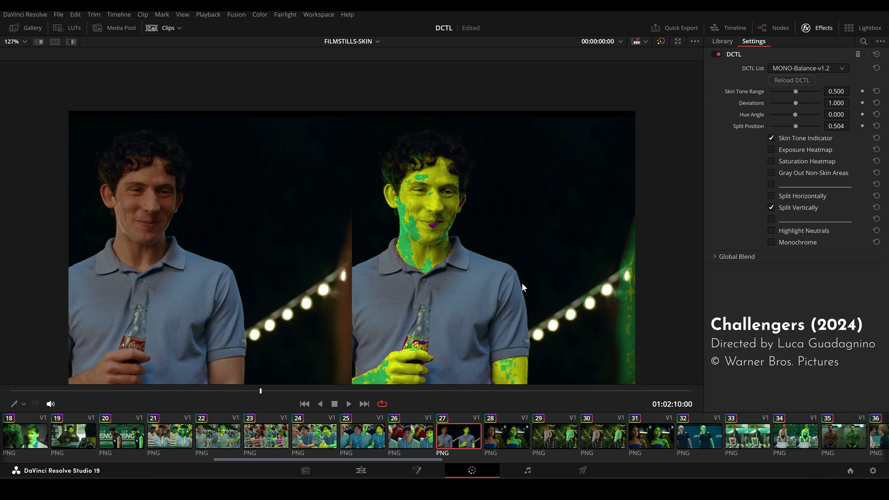
key("Down")
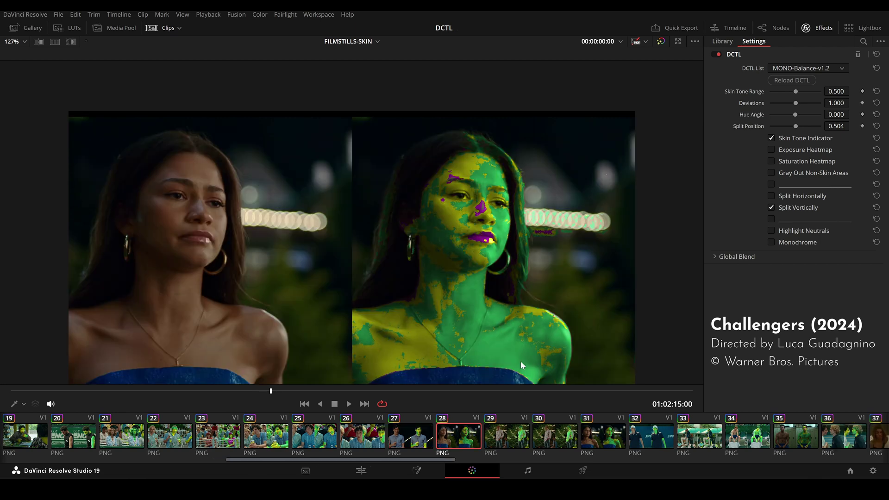
key("Down")
key("Down")
key("Down")
key("Down")
key("Down")
scroll(530, 295, "up", 1)
scroll(526, 295, "up", 2)
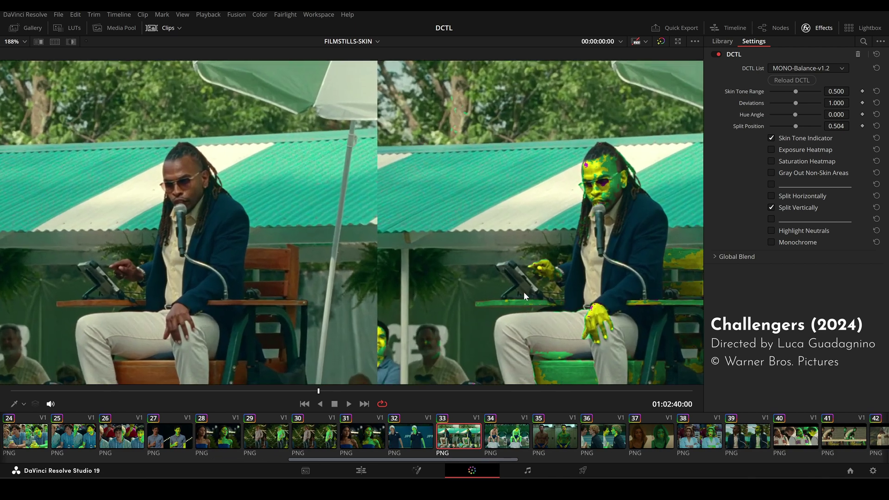
key("Down")
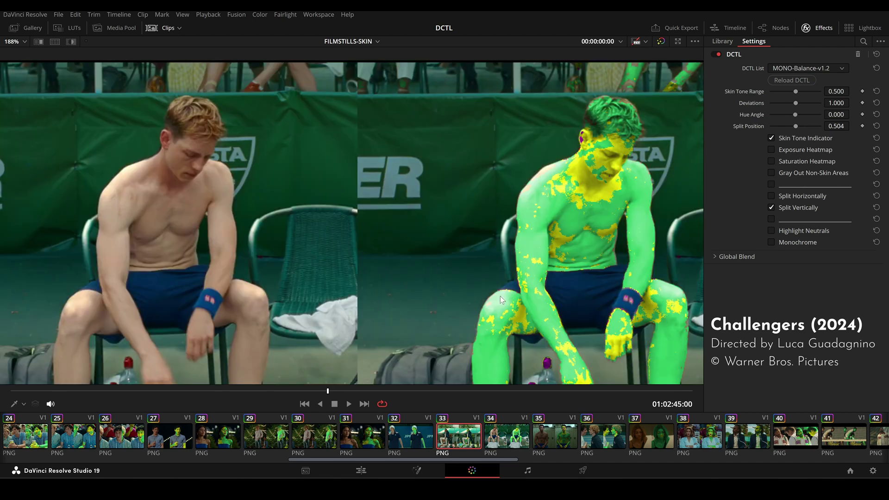
scroll(499, 296, "down", 2)
left_click_drag(504, 303, 498, 271)
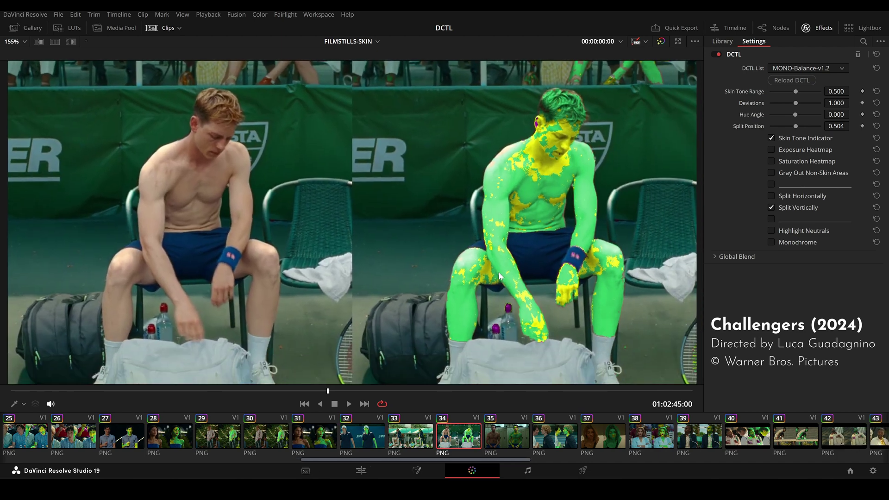
key("Down")
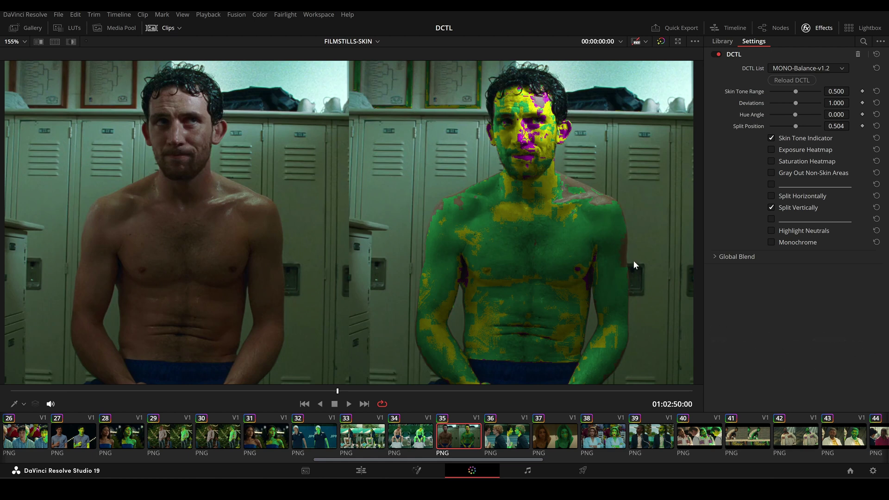
key("Down")
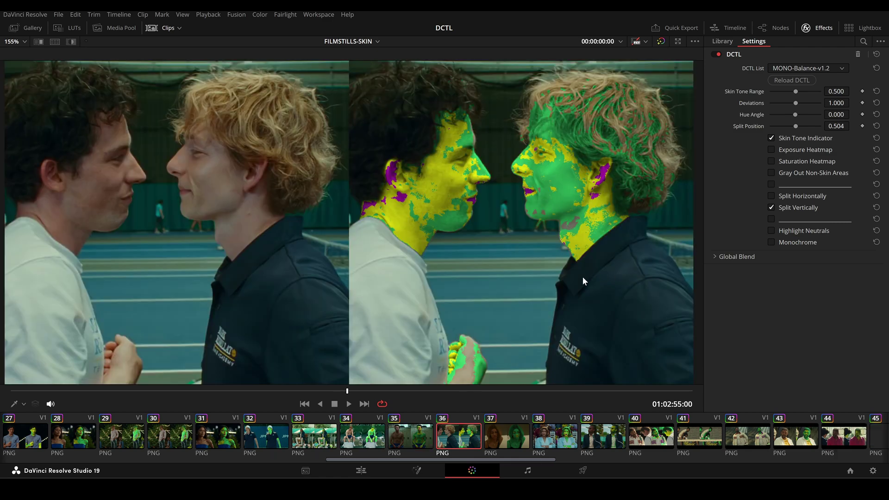
Step through clips 40 to 44, then jump to clip 53 in the clip strip
key("Down")
key("Down")
key("Down")
key("Down")
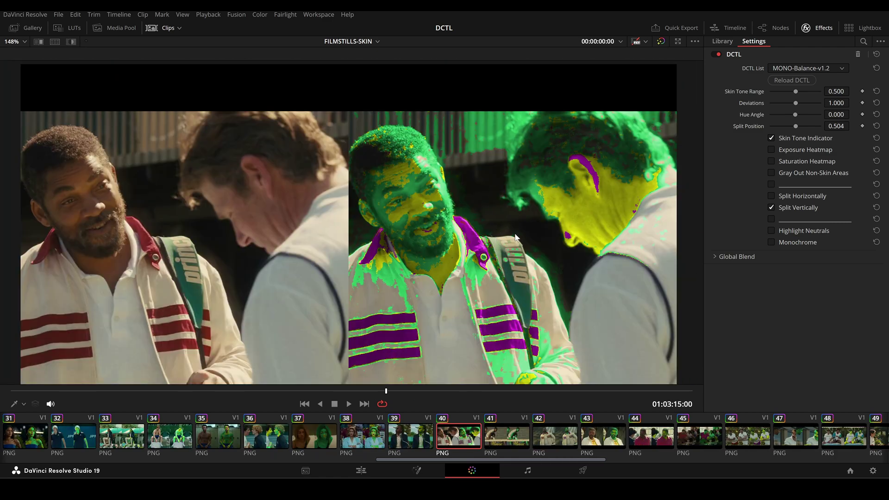
key("Down")
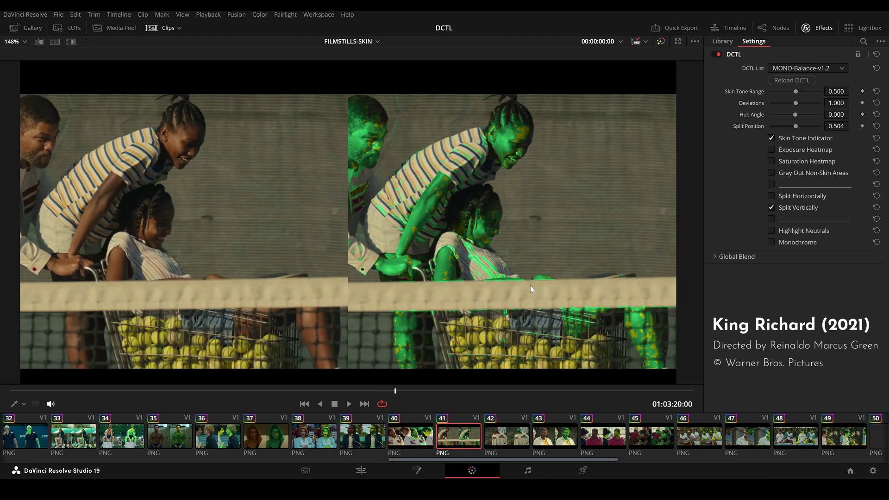
key("Down")
key("Down")
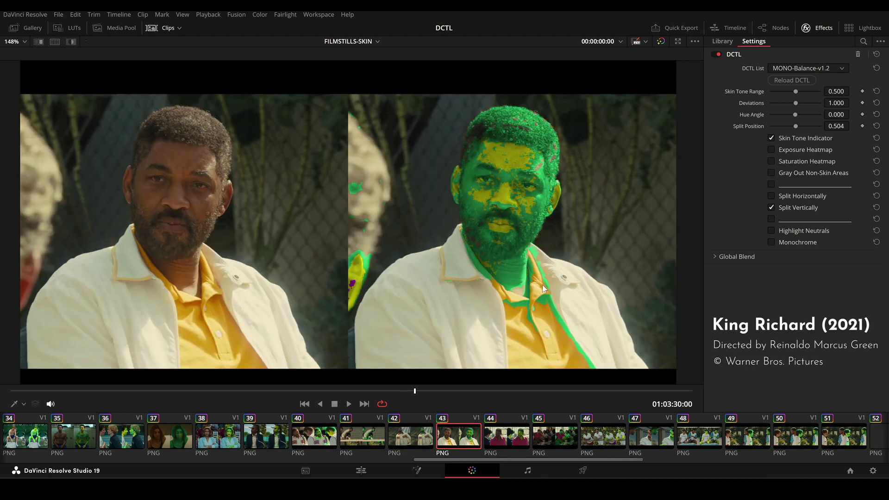
key("Down")
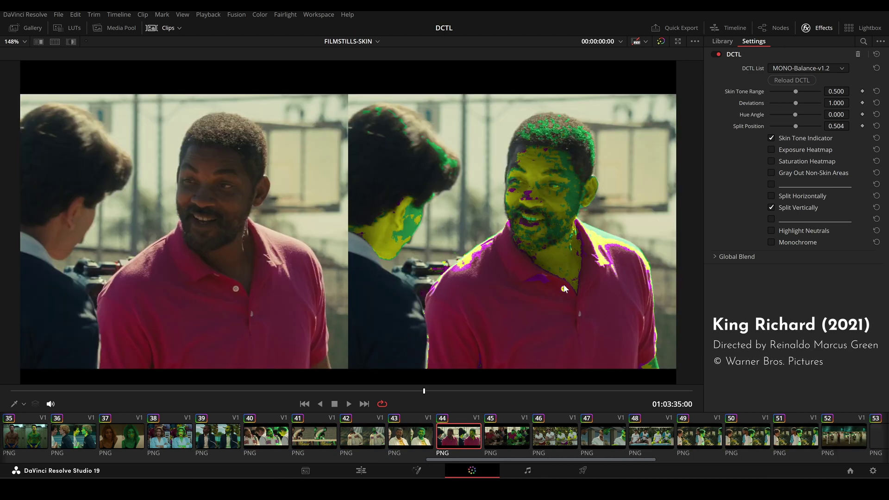
key("Down")
key("Down")
key("Down")
key("Down")
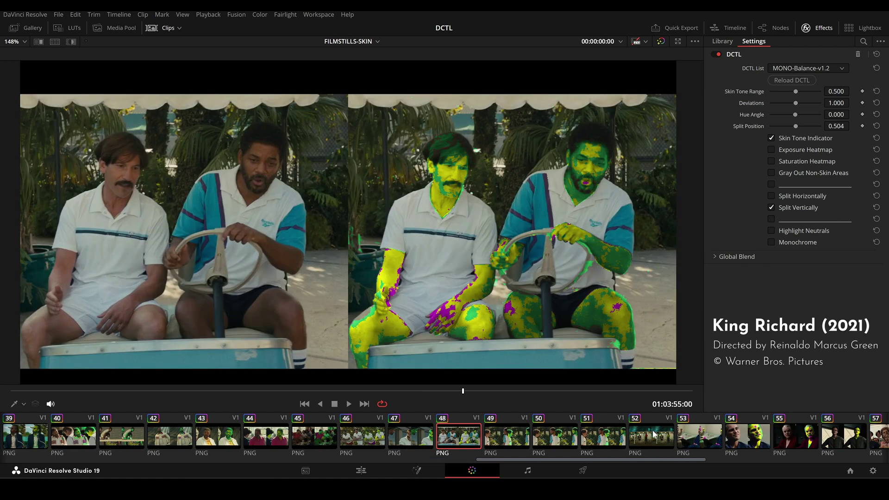
left_click(692, 438)
Slide the before/after split across clip 53, then reset the split position to 0.500
left_click_drag(796, 125, 777, 126)
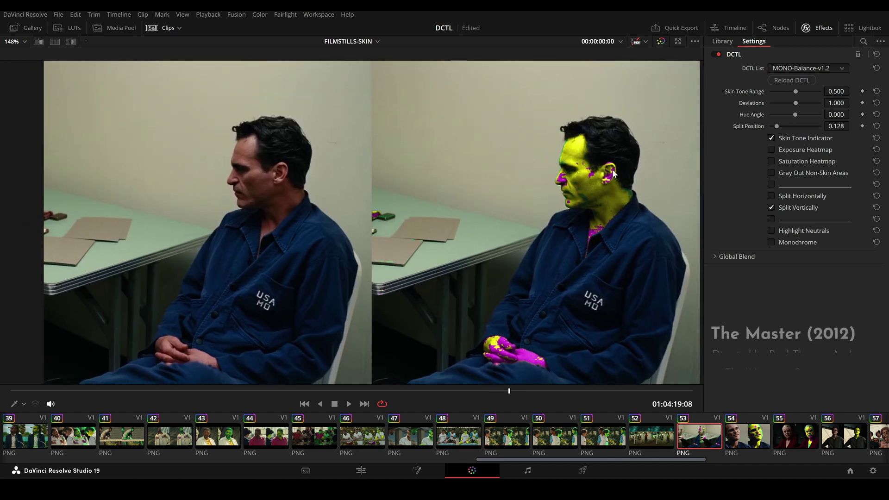
left_click_drag(778, 126, 809, 126)
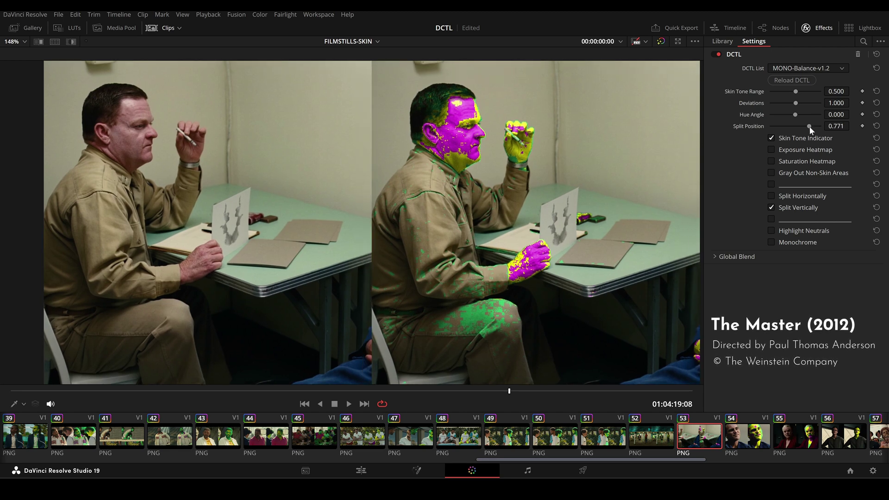
left_click_drag(808, 125, 786, 127)
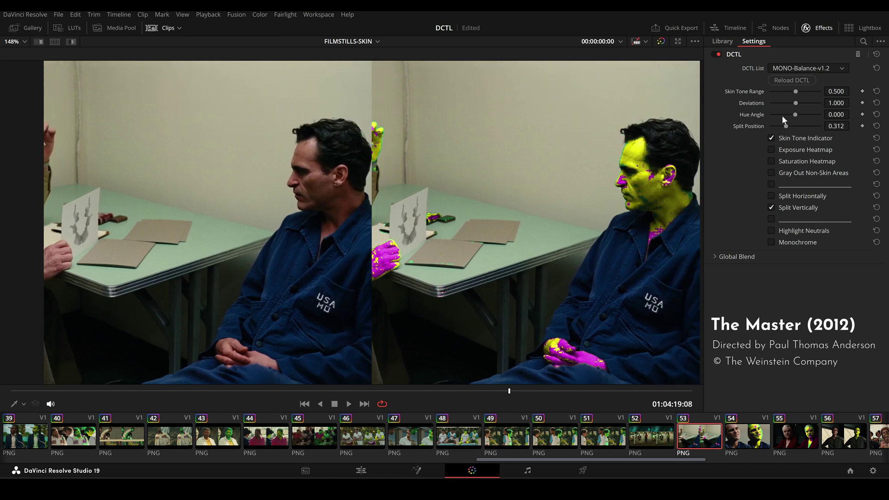
left_click_drag(785, 126, 801, 123)
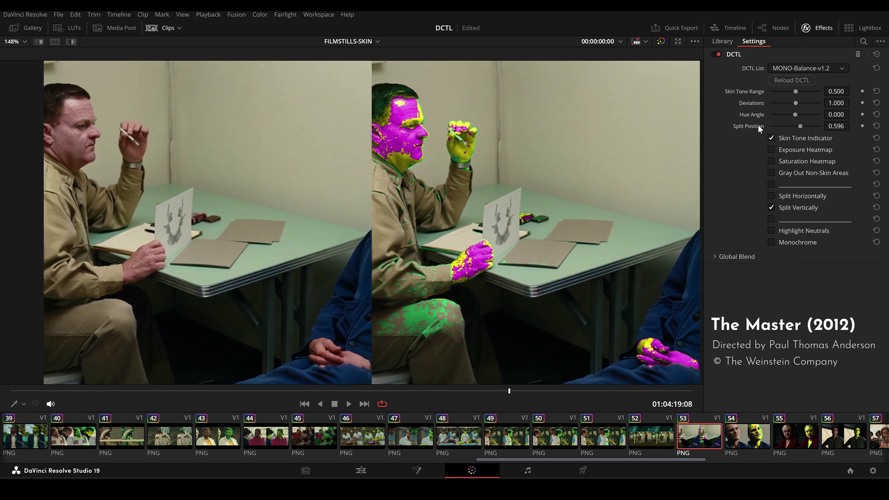
double_click(757, 125)
Review clips 54 to 60, panning the image and moving the split to about 0.54
key("Down")
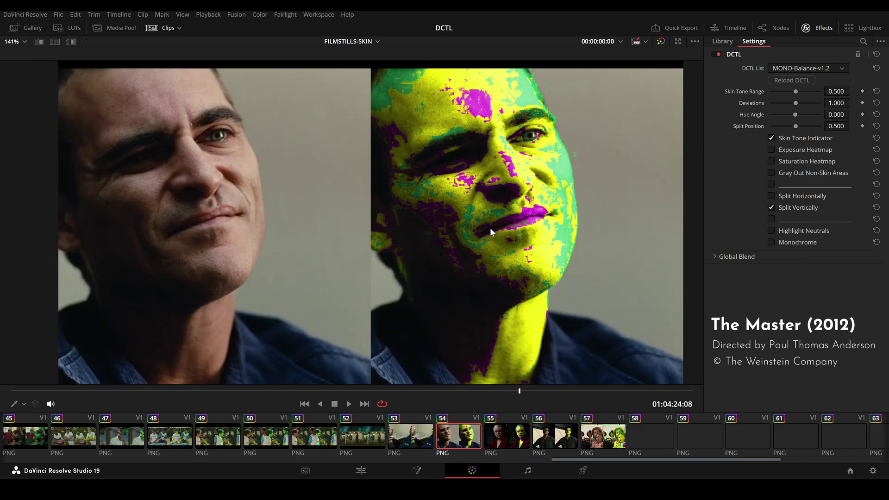
key("Down")
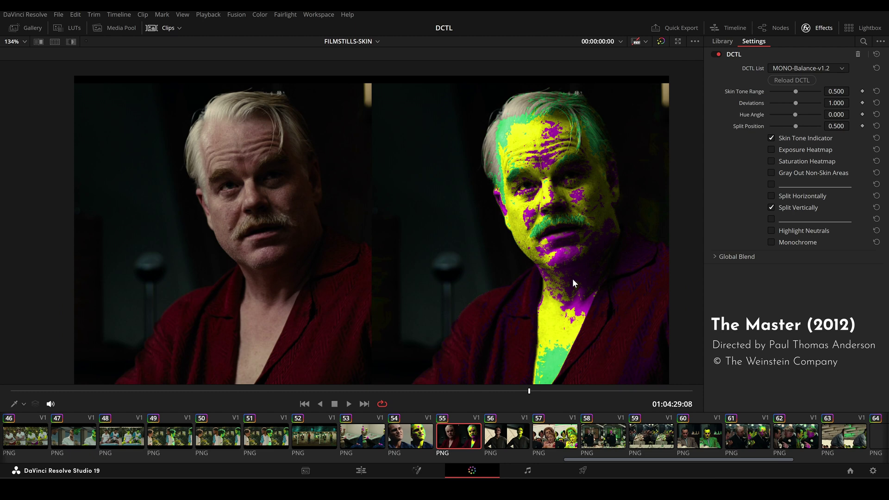
left_click_drag(564, 284, 540, 286)
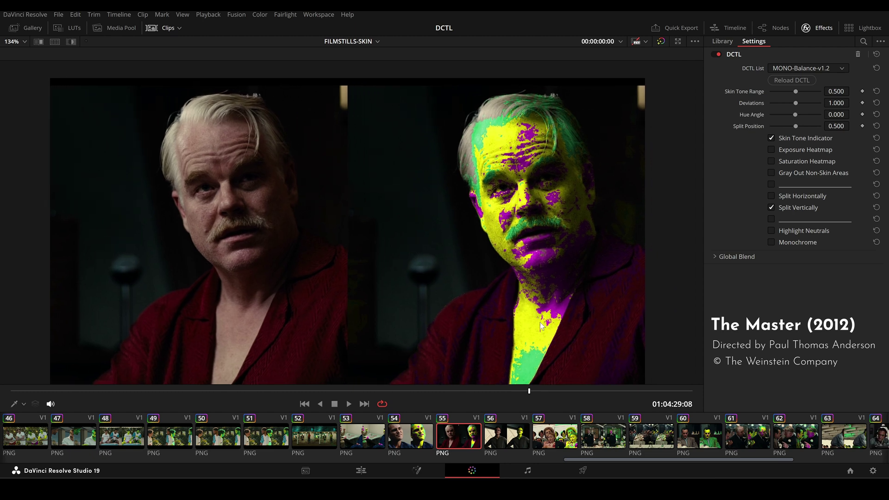
key("Down")
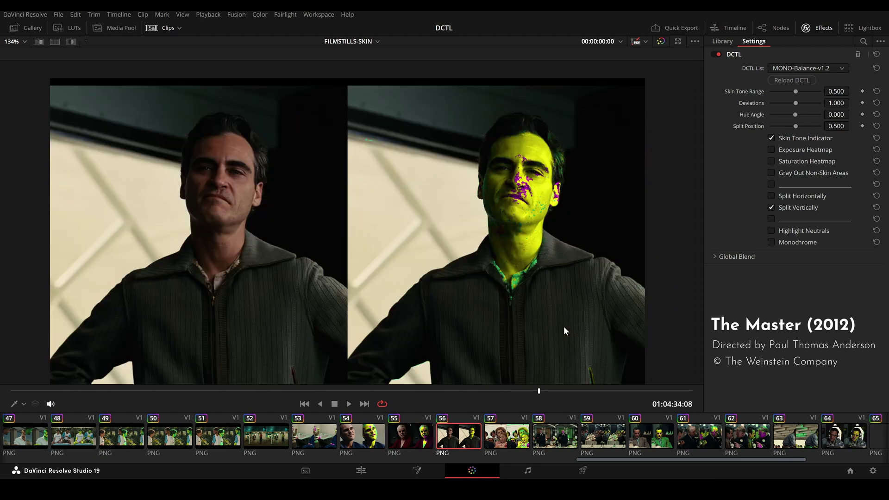
key("Down")
left_click_drag(795, 125, 813, 122)
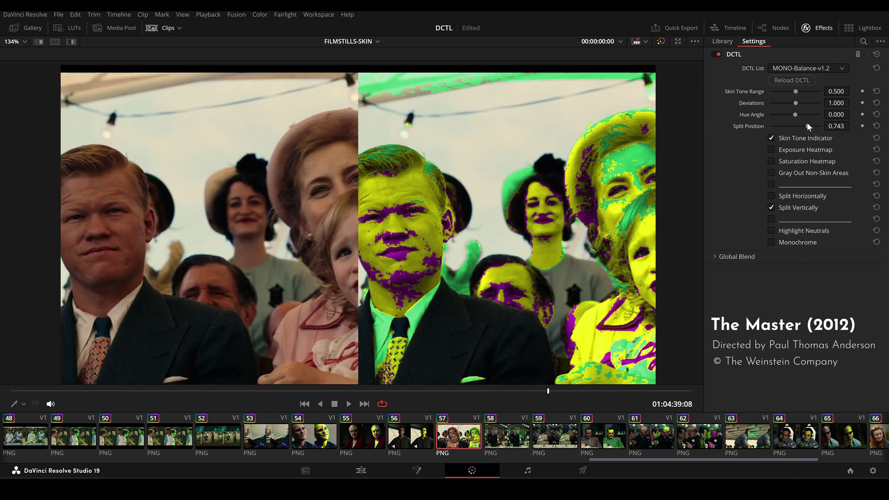
mouse_move(807, 122)
left_mouse_down()
mouse_move(788, 124)
mouse_move(804, 124)
left_mouse_up()
key("Down")
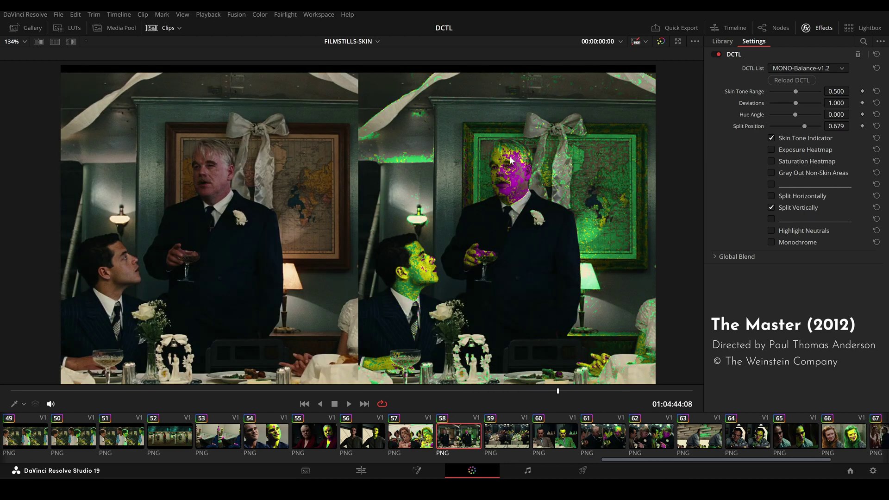
key("Down")
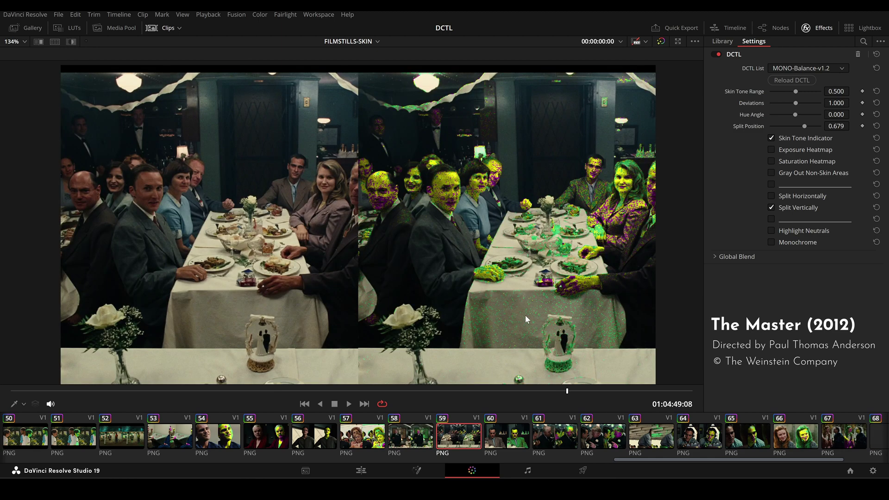
key("Down")
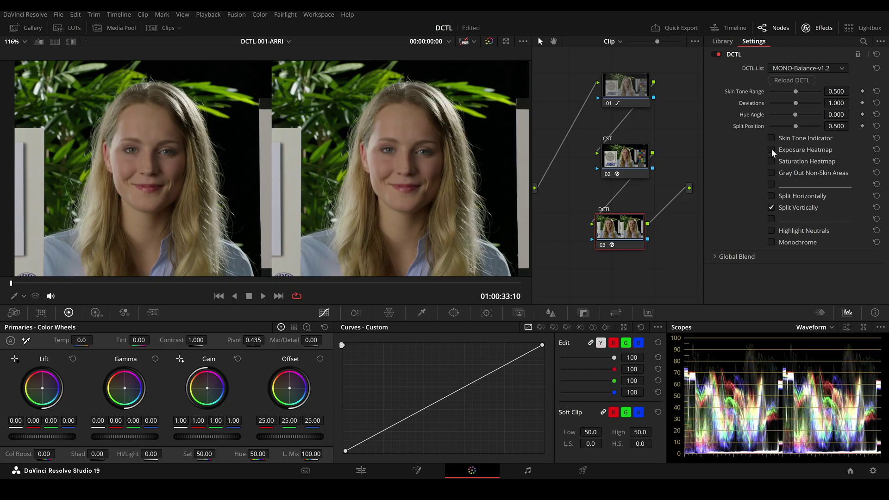
Enable Exposure Heatmap and bend node 01's custom curve up and down to test it
left_click(771, 150)
left_click(621, 92)
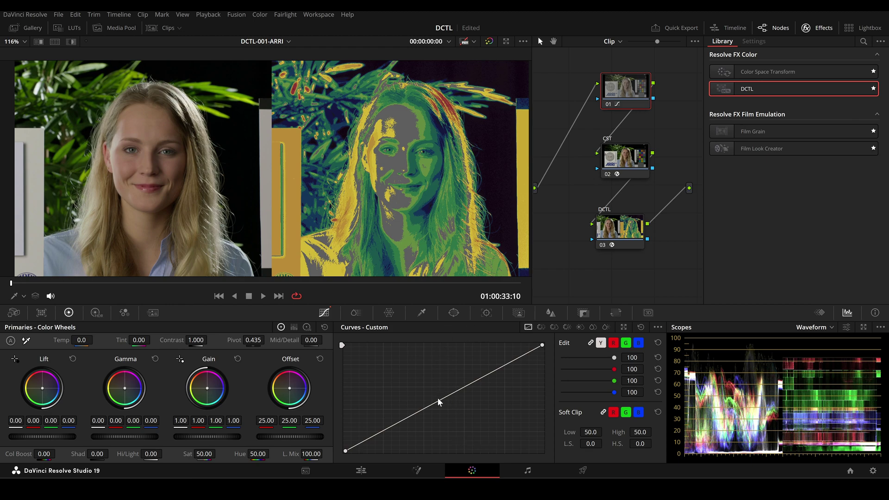
left_click_drag(441, 401, 427, 387)
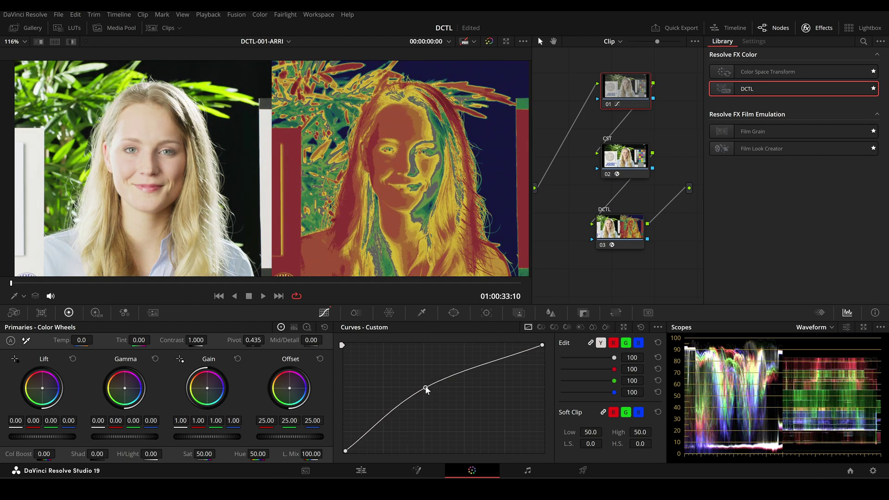
left_click_drag(425, 389, 449, 406)
scroll(456, 184, "up", 1)
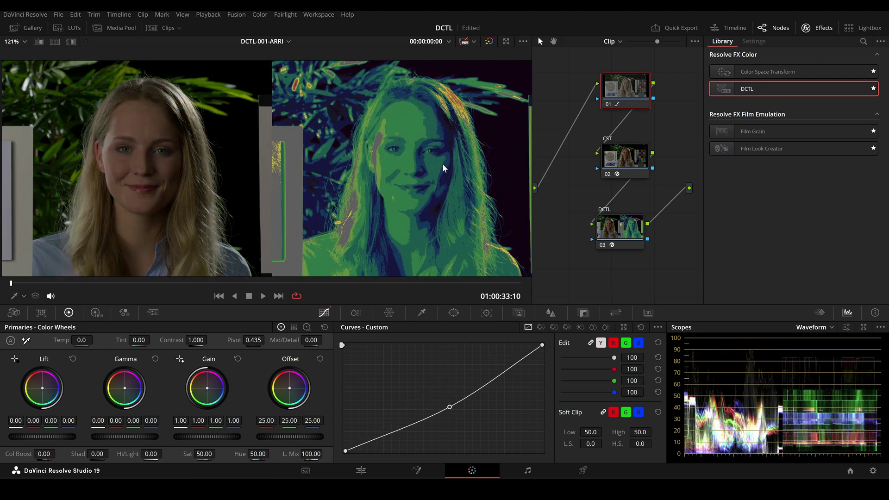
mouse_move(446, 406)
left_mouse_down()
mouse_move(461, 418)
mouse_move(445, 402)
left_mouse_up()
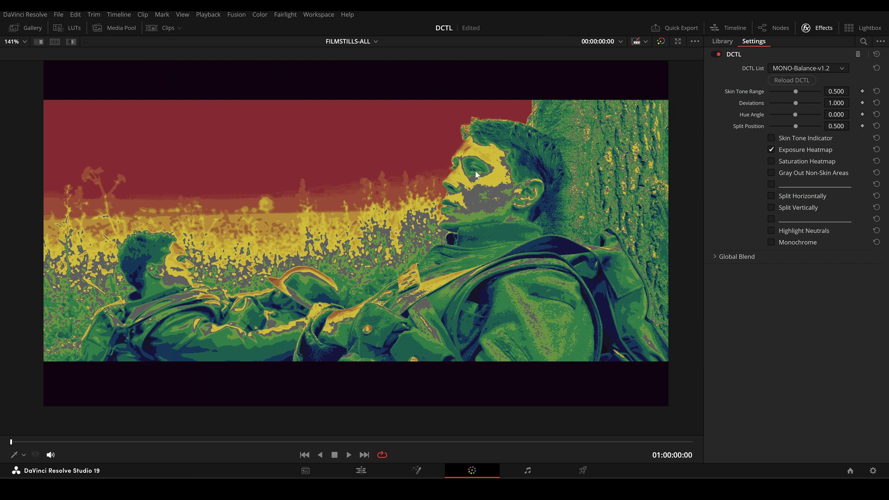
Preview the Lightbox grid, return to grading, and enable Gray Out Non-Skin Areas
left_click(878, 31)
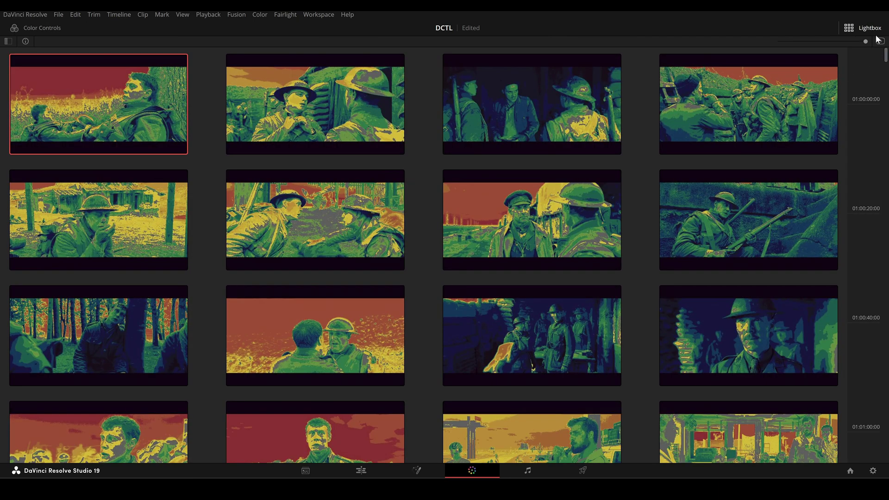
left_click(861, 28)
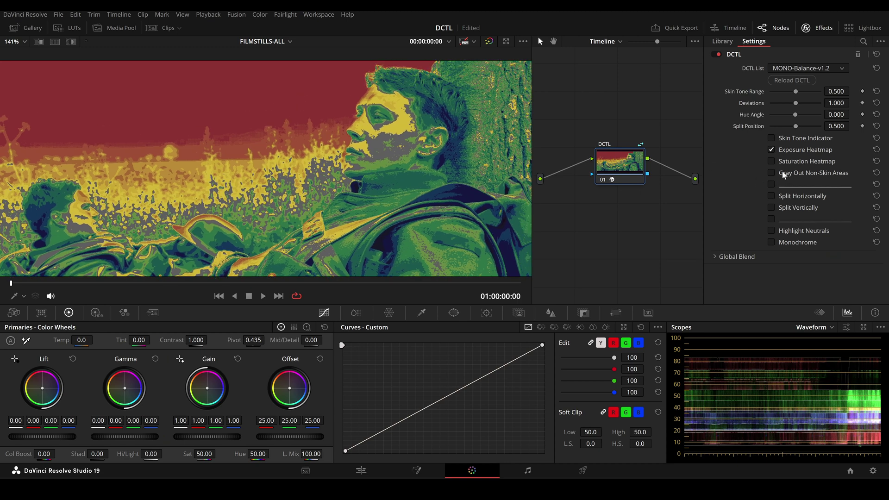
left_click(783, 174)
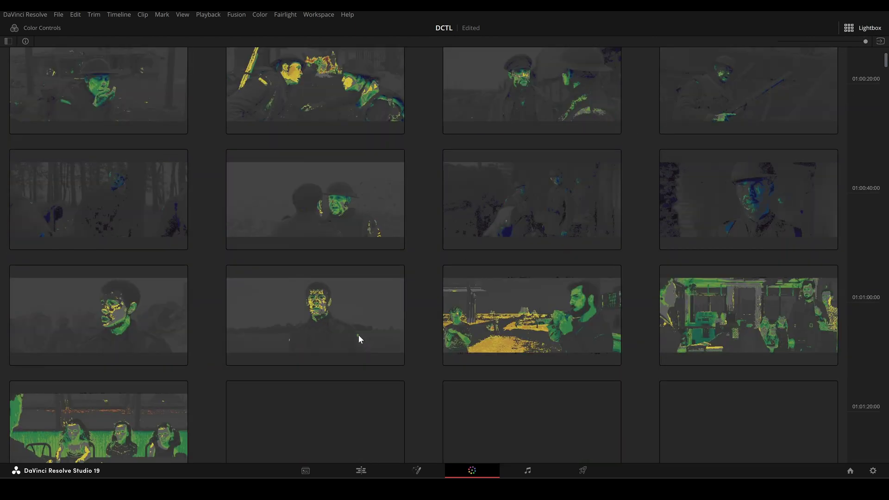
Scroll the stills grid and choose the pipe-smoking still
scroll(374, 317, "down", 2)
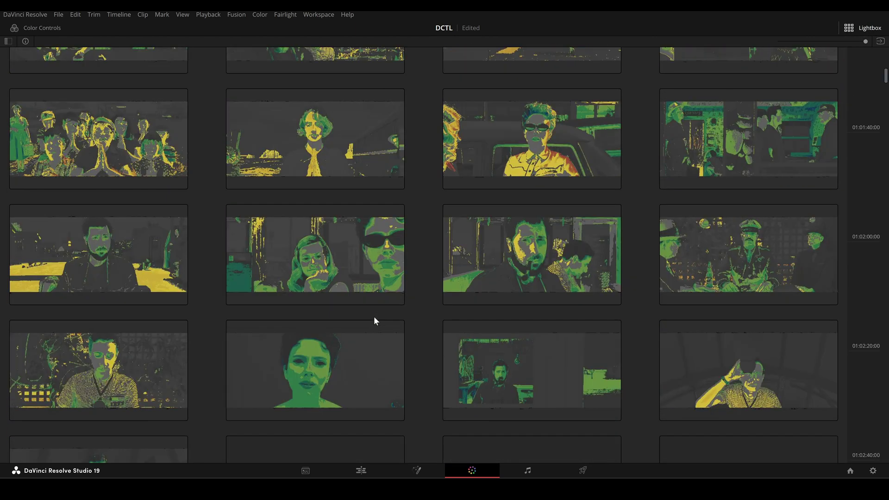
scroll(373, 314, "down", 2)
scroll(374, 313, "up", 2)
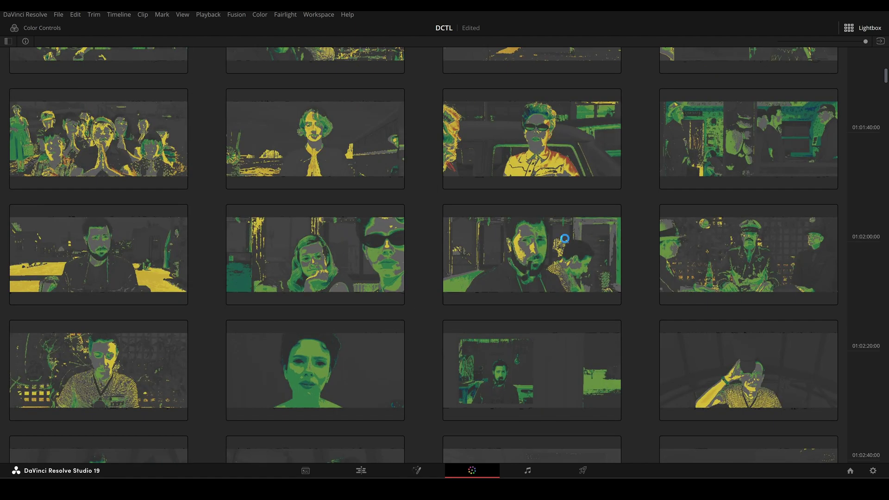
left_click(545, 260)
Return to grading the chosen still with a vertical before/after split
left_click(863, 28)
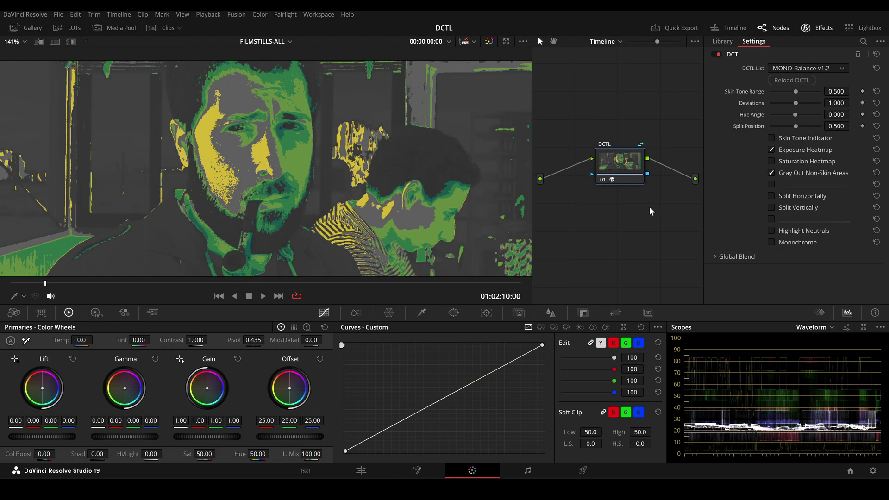
left_click(785, 207)
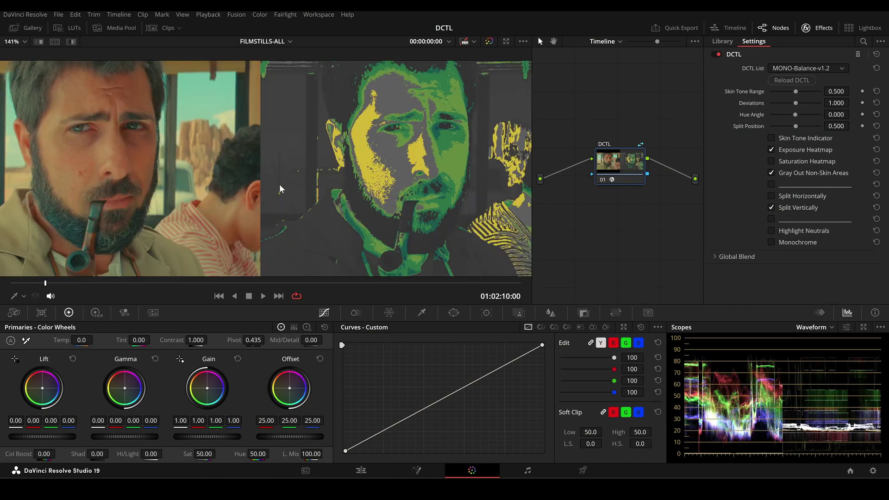
scroll(280, 187, "down", 2)
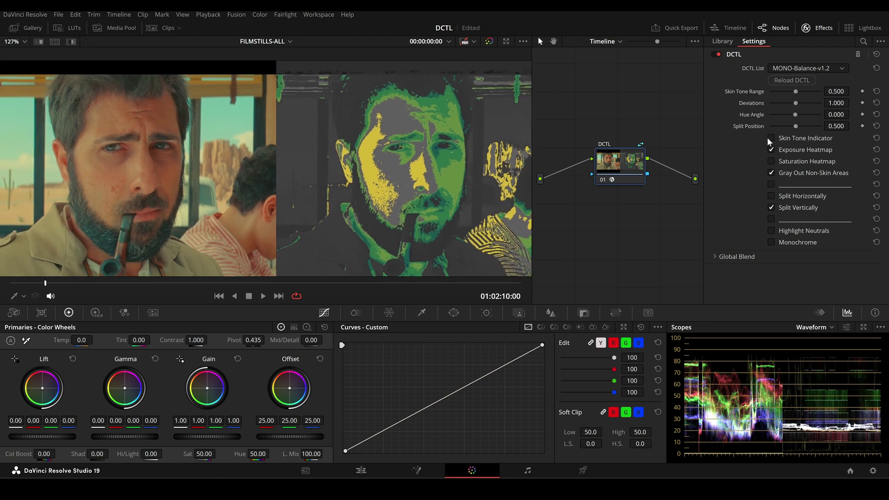
Review later stills such as 01:09:25:00 under the heatmap, zooming, panning, then stepping back
key("Down")
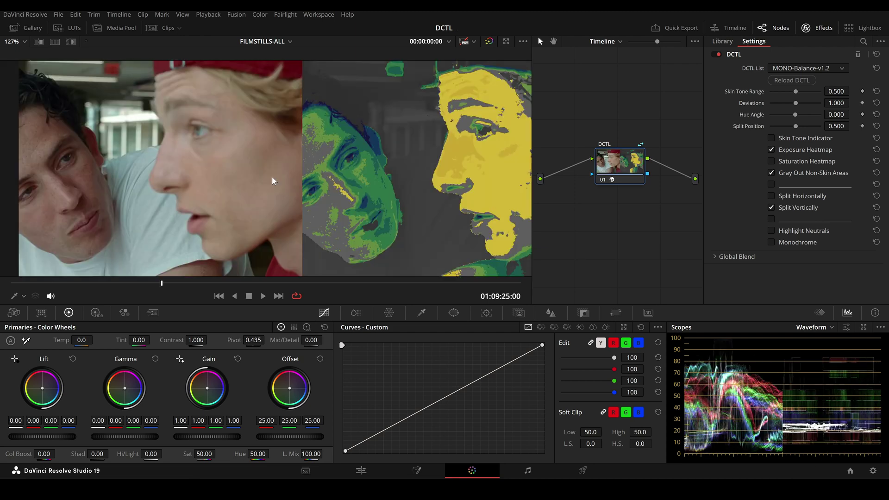
scroll(272, 179, "down", 1)
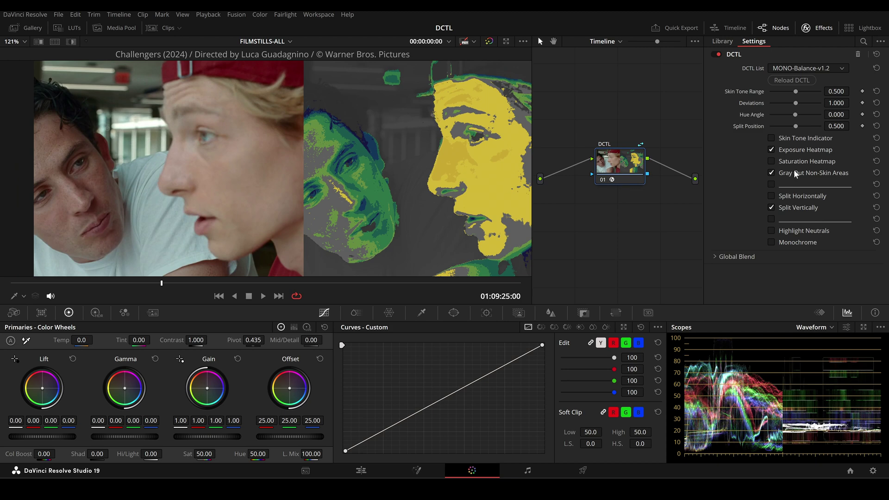
key("Down")
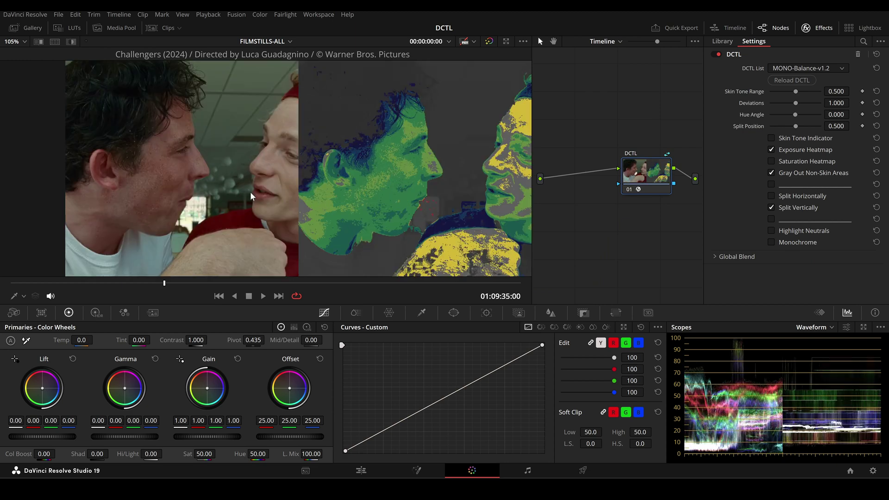
scroll(332, 205, "down", 2)
left_click_drag(332, 205, 344, 201)
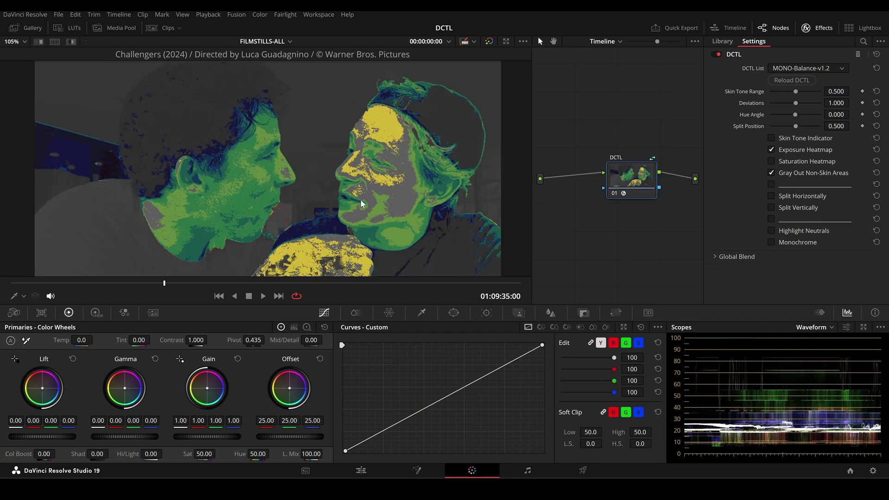
key("Up")
key("Up")
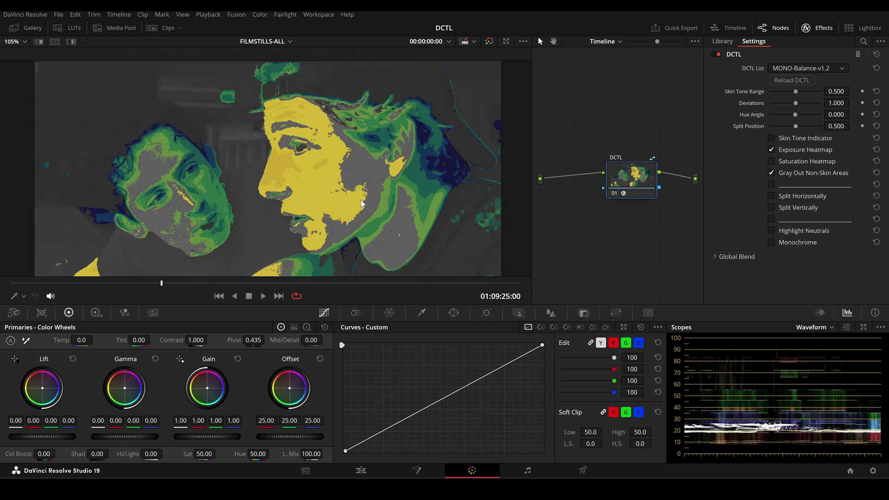
key("Up")
key("Up")
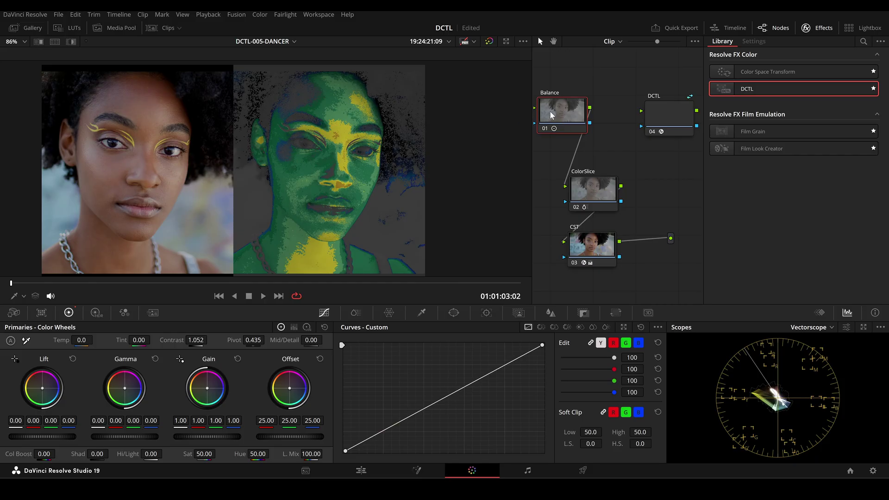
Add a serial node after Balance and scrub its saturation down to 10, then above normal
left_click(583, 103)
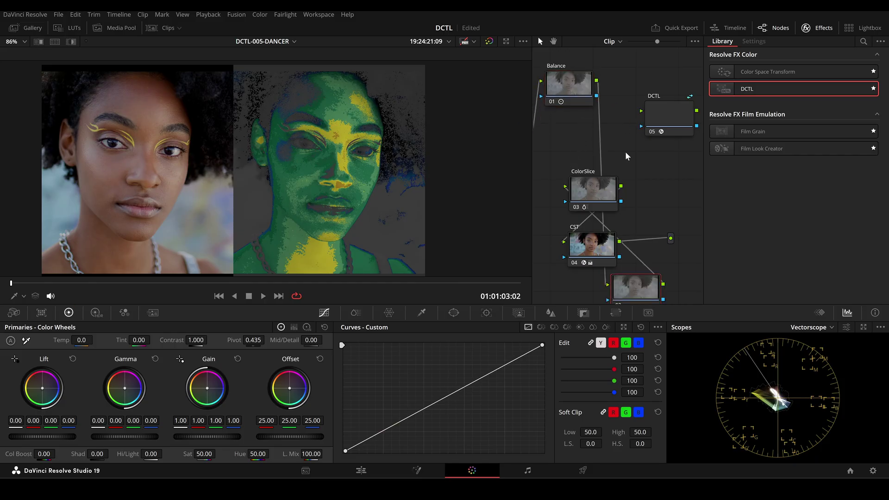
key("alt+s")
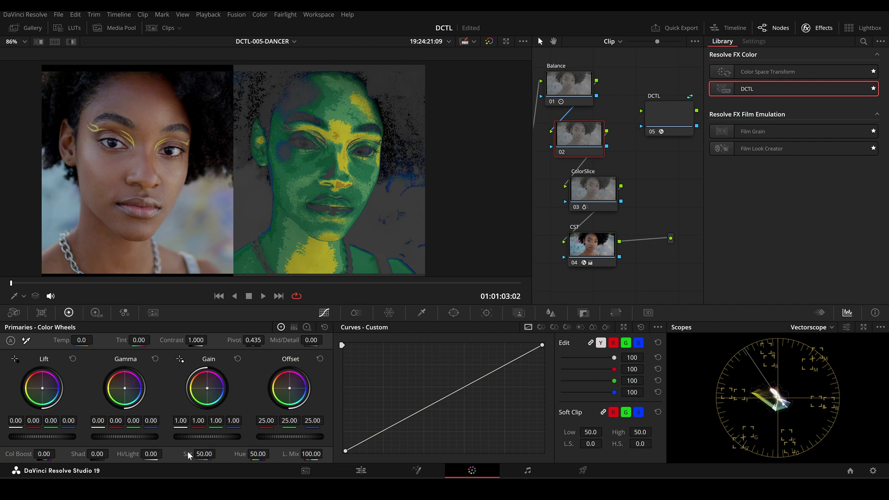
left_click_drag(185, 454, 136, 453)
left_click(669, 112)
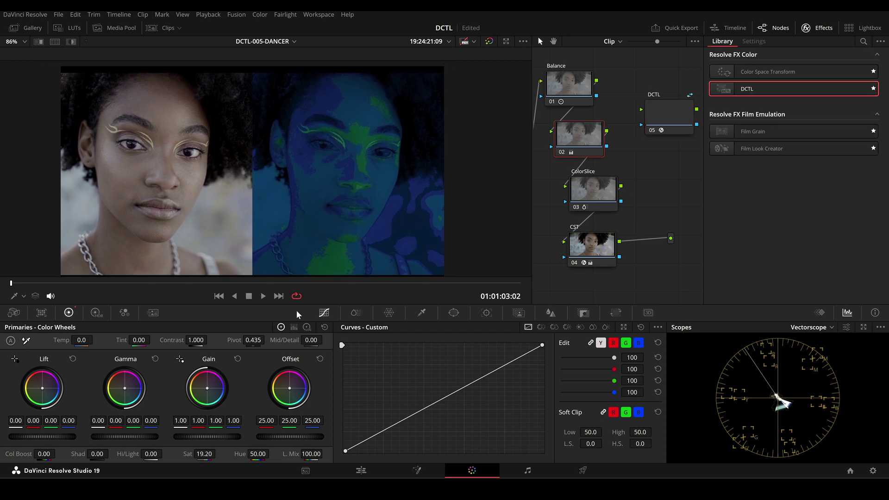
mouse_move(204, 453)
left_mouse_down()
mouse_move(196, 454)
mouse_move(220, 453)
left_mouse_up()
right_click(203, 453)
left_click(147, 90)
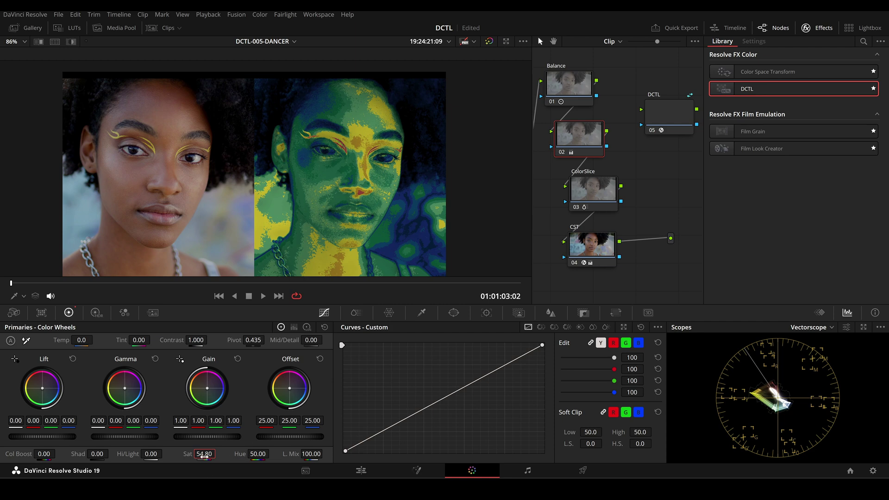
left_click_drag(204, 453, 218, 453)
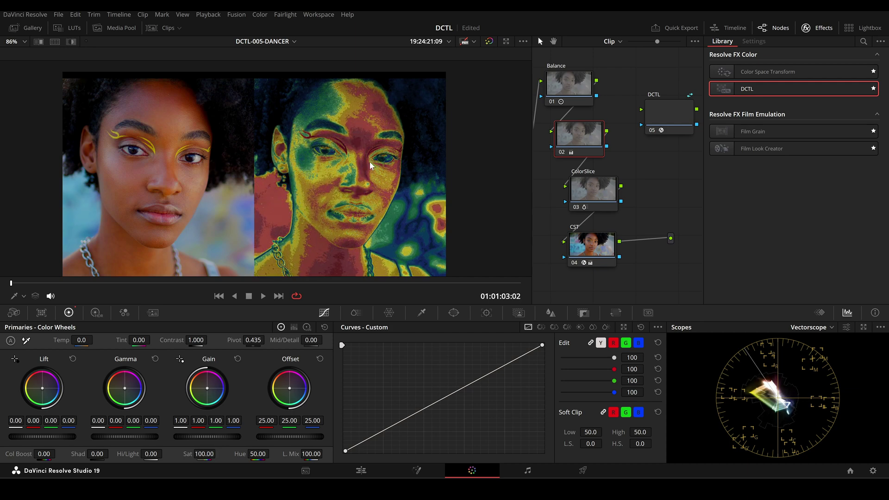
Add a second saturation-boost node beside the first, then undo to remove both test nodes
left_click_drag(571, 139, 546, 140)
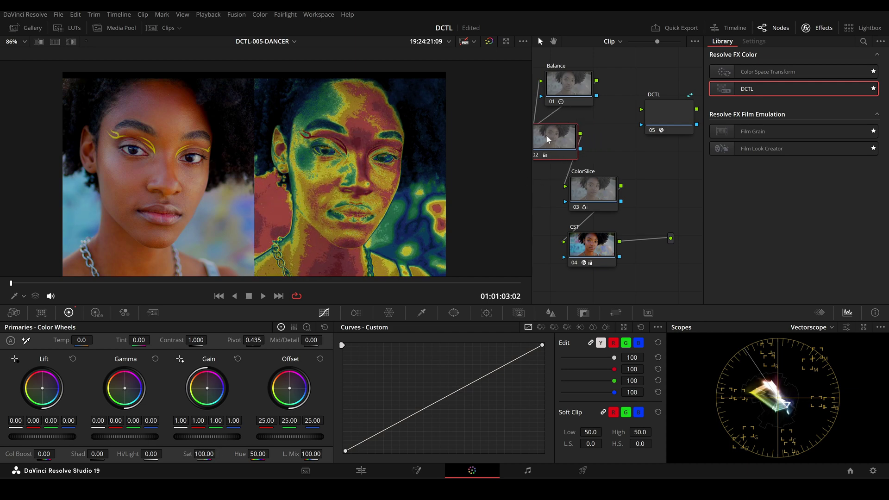
key("alt+s")
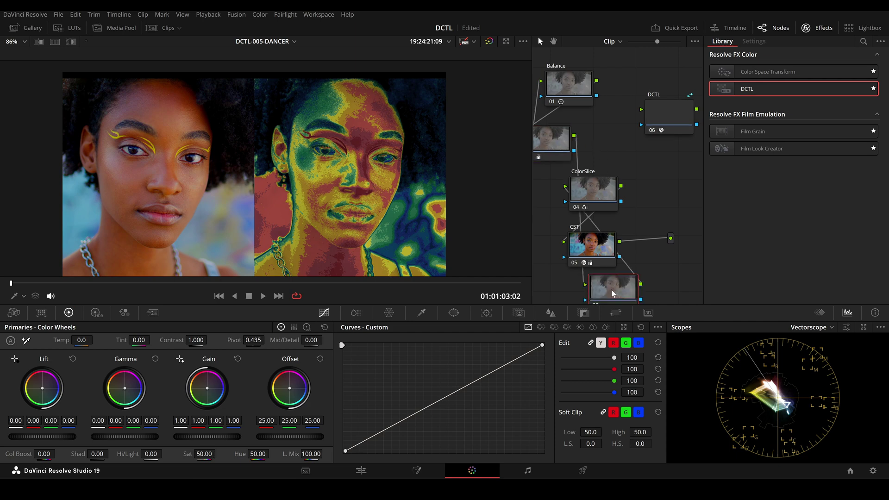
left_click_drag(610, 286, 599, 144)
left_click_drag(218, 453, 218, 453)
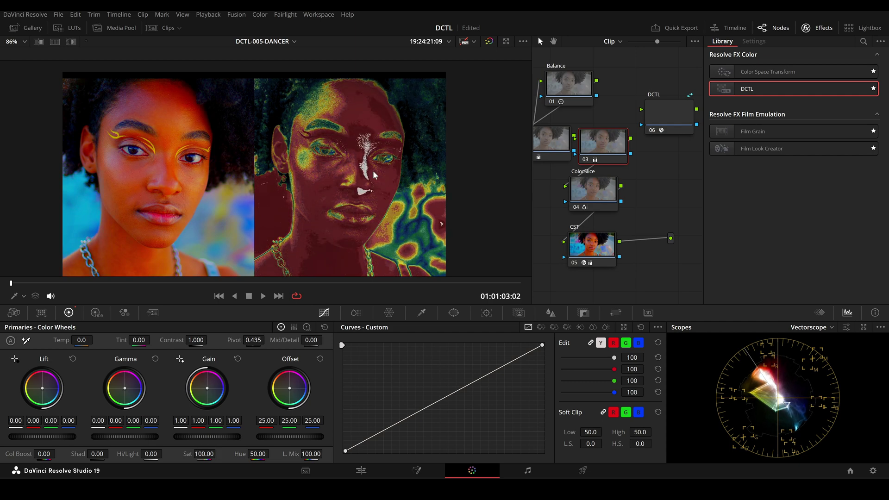
scroll(374, 170, "up", 1)
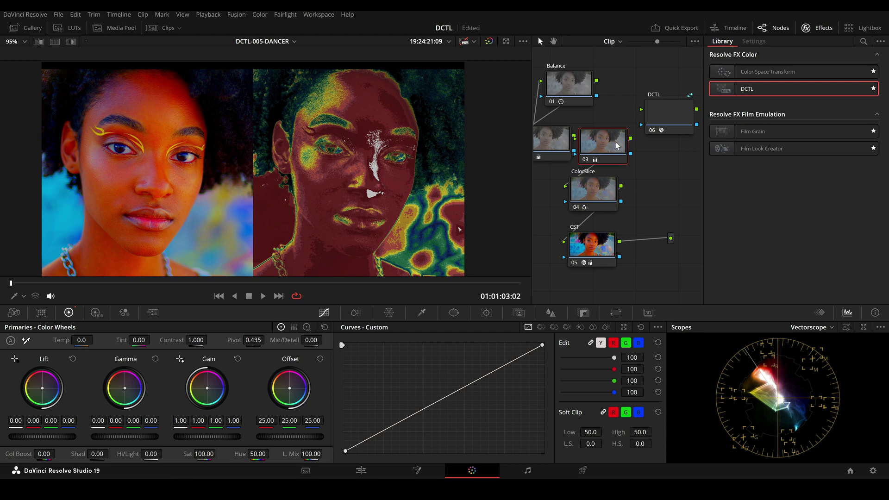
key("ctrl+z")
key("ctrl+z")
key("ctrl+z")
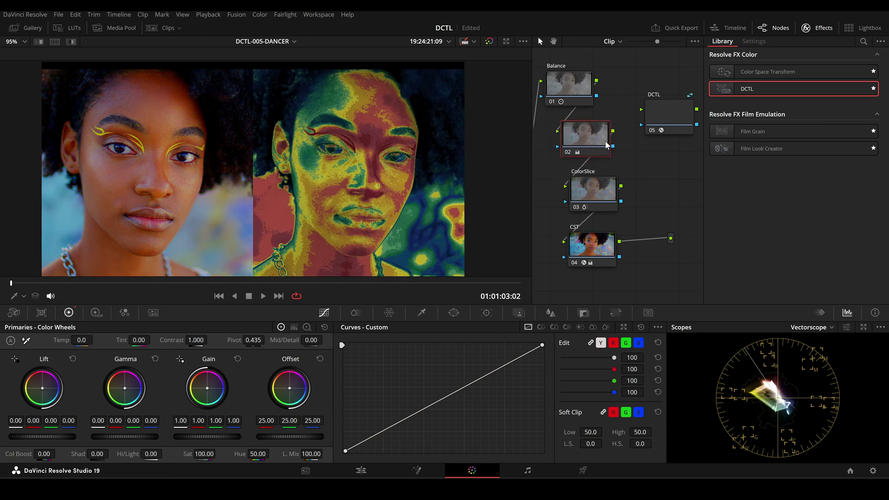
scroll(379, 162, "down", 1)
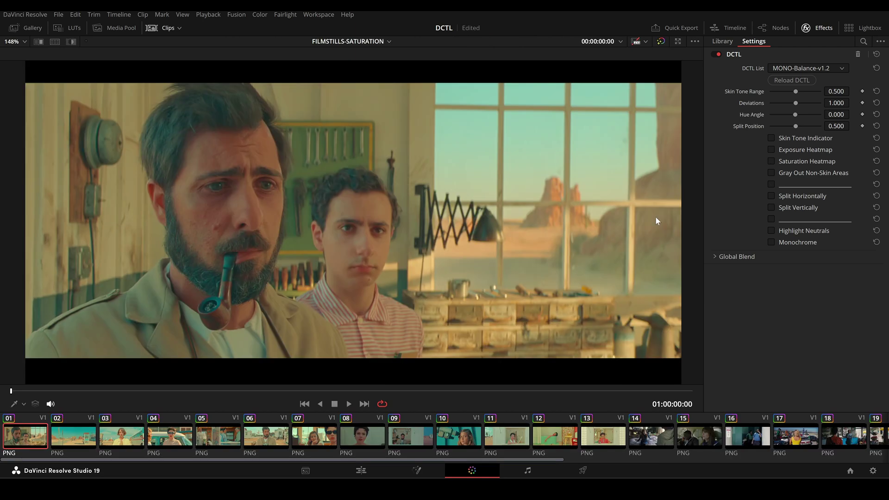
Turn on Saturation Heatmap with Split Vertically to show original and heatmap side by side
left_click(771, 161)
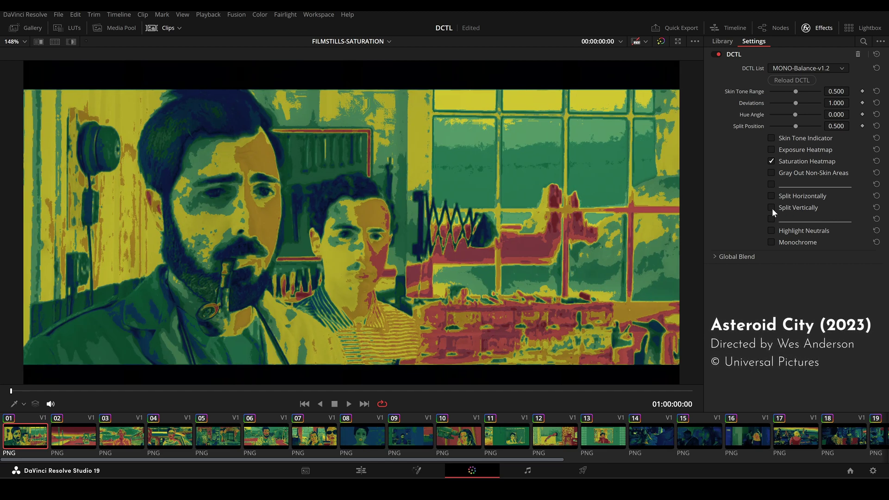
left_click(771, 207)
scroll(316, 241, "down", 3)
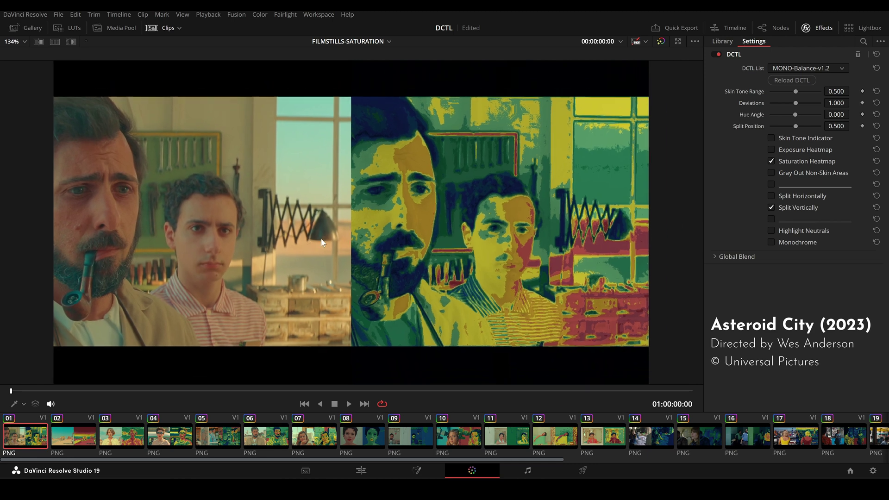
scroll(332, 254, "up", 1)
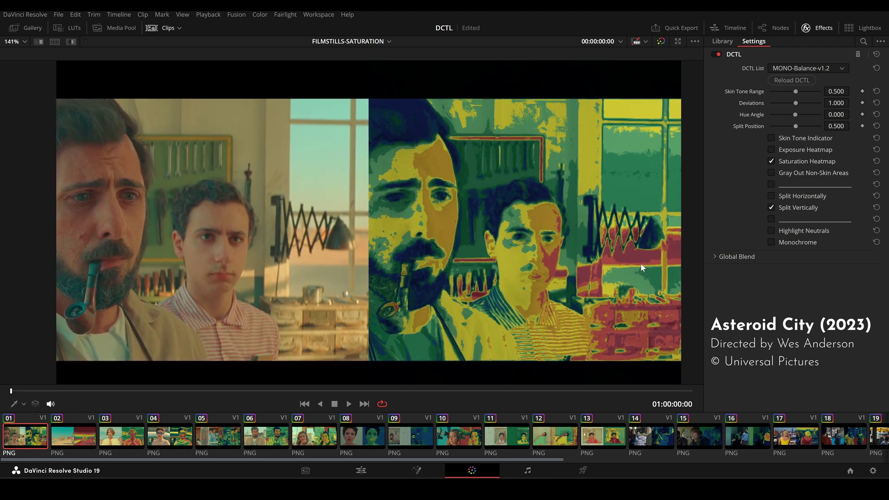
scroll(276, 279, "left", 2)
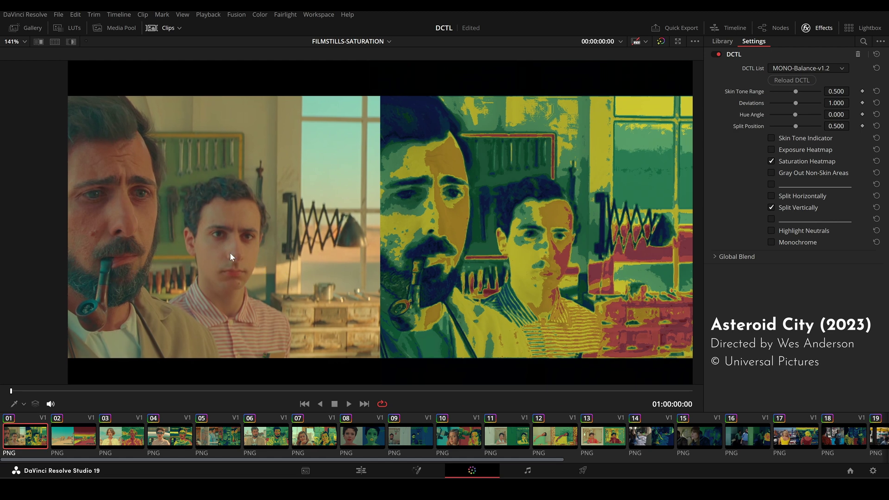
scroll(329, 277, "up", 2)
Step through the stills to clips 02, 03, 08 and 09
key("Down")
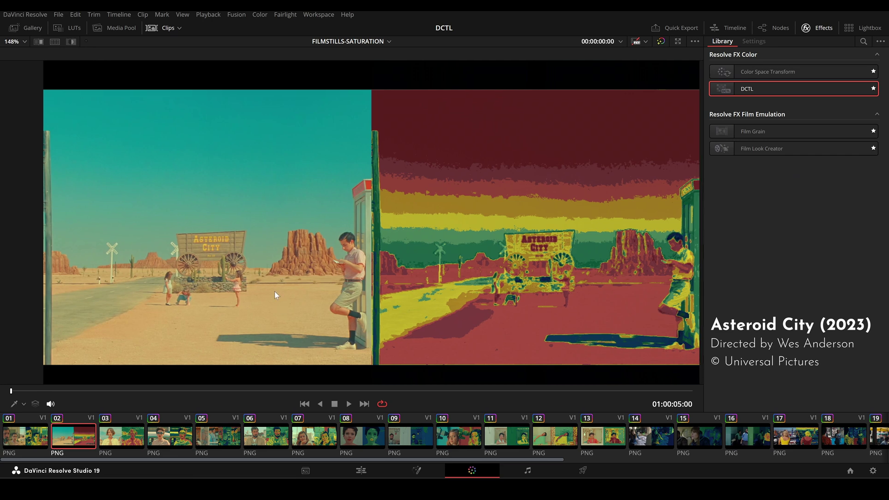
key("Down")
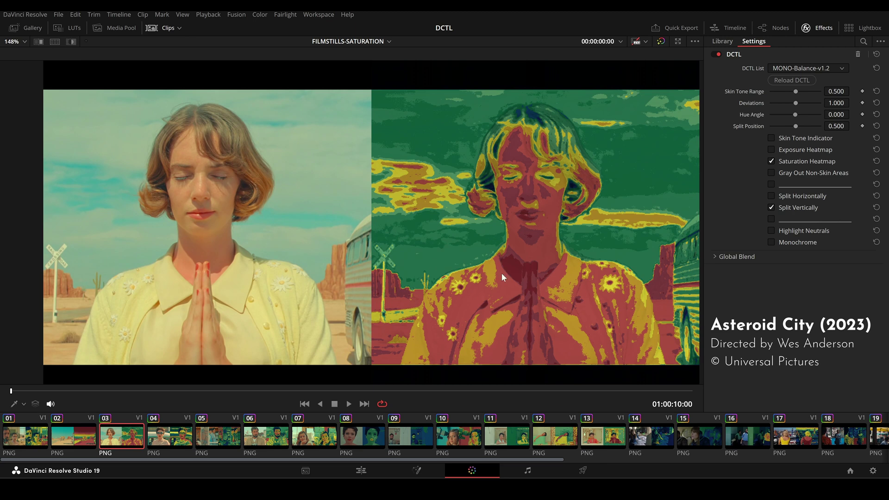
key("Down")
key("Down")
key("Down")
key("Down")
key("Down")
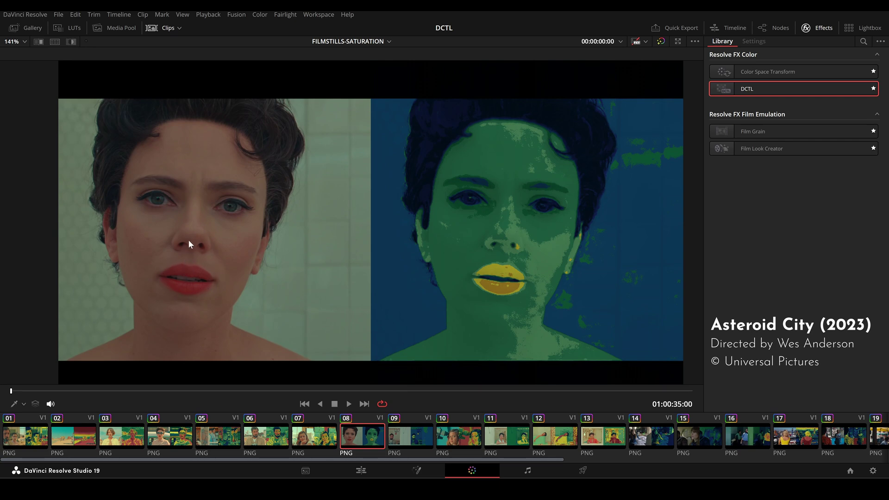
key("Down")
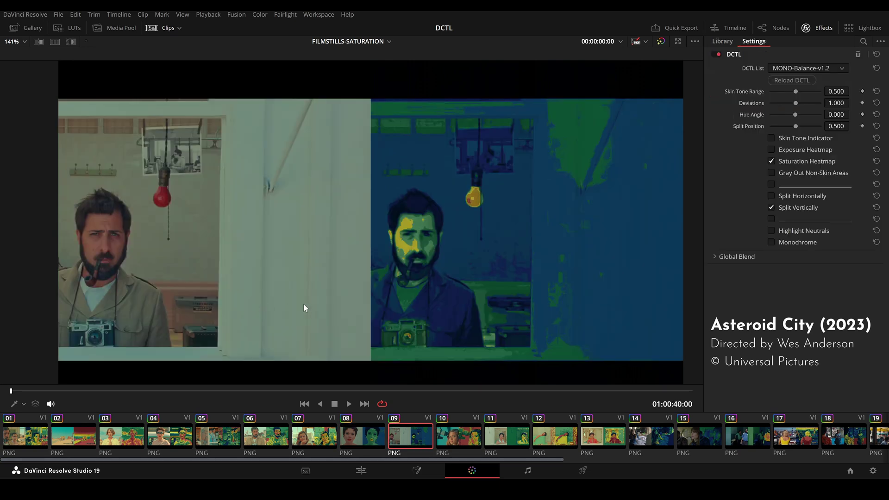
Move the split position to 0.780, then back to 0.386, while advancing through clips 10, 11 and 13
left_click_drag(345, 302, 310, 309)
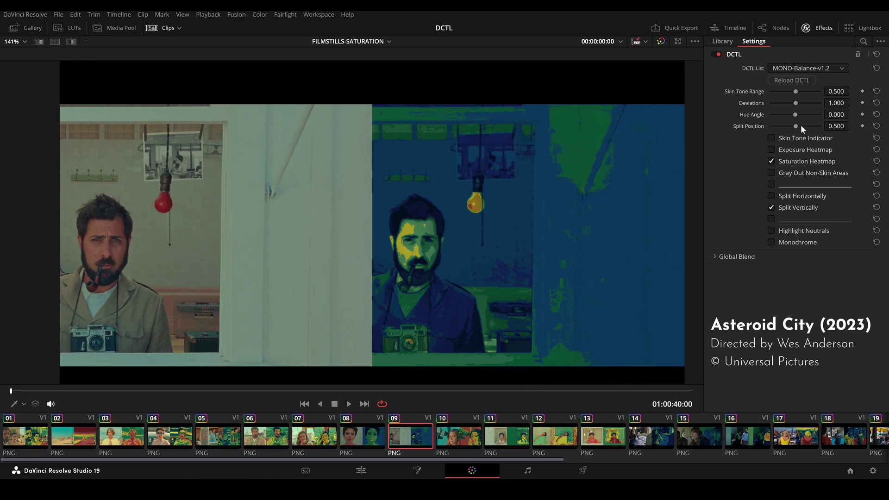
left_click_drag(799, 124, 809, 124)
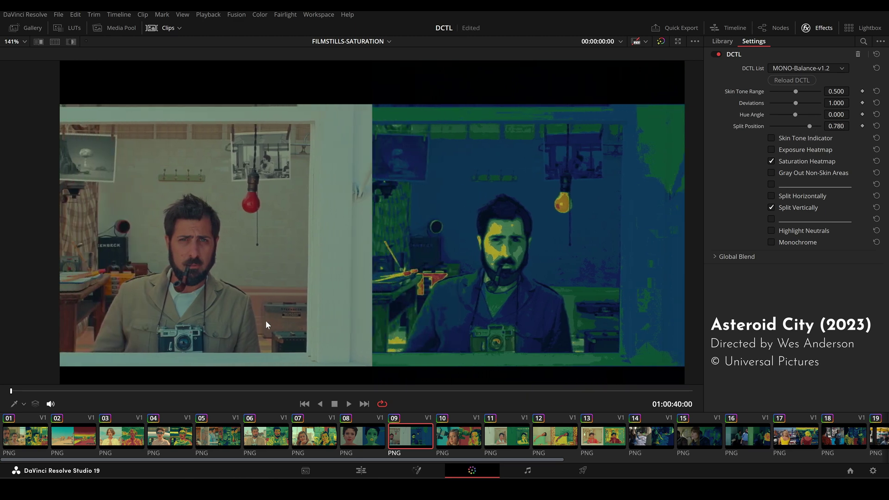
scroll(251, 211, "up", 2)
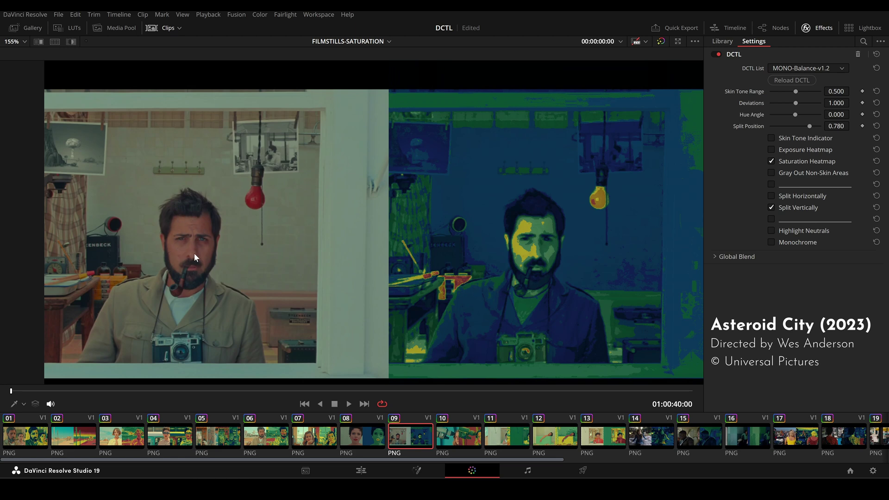
key("Down")
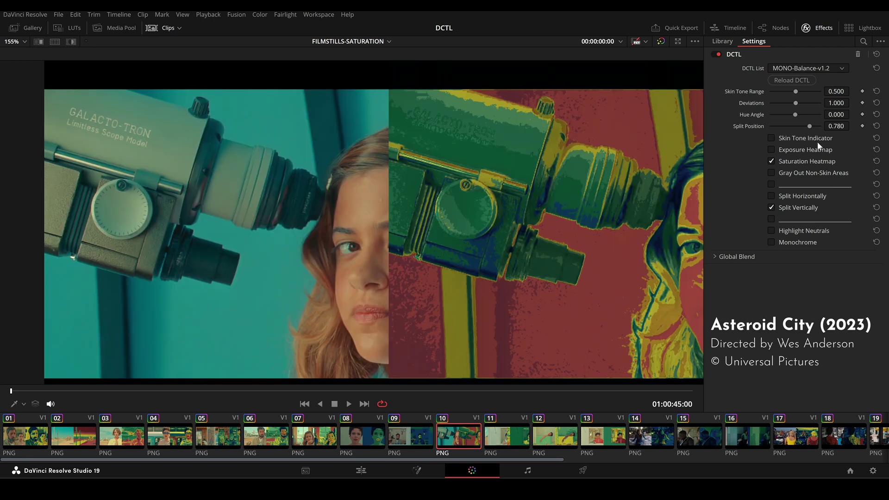
left_click_drag(810, 125, 789, 127)
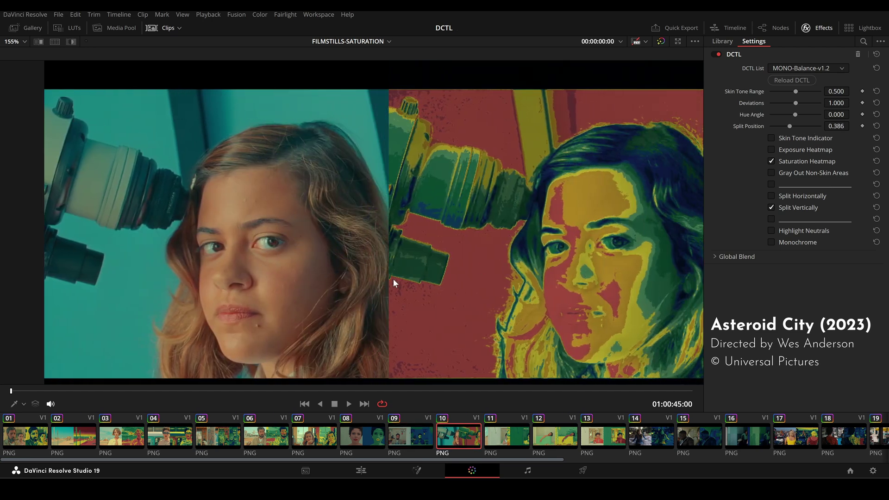
scroll(391, 279, "down", 2)
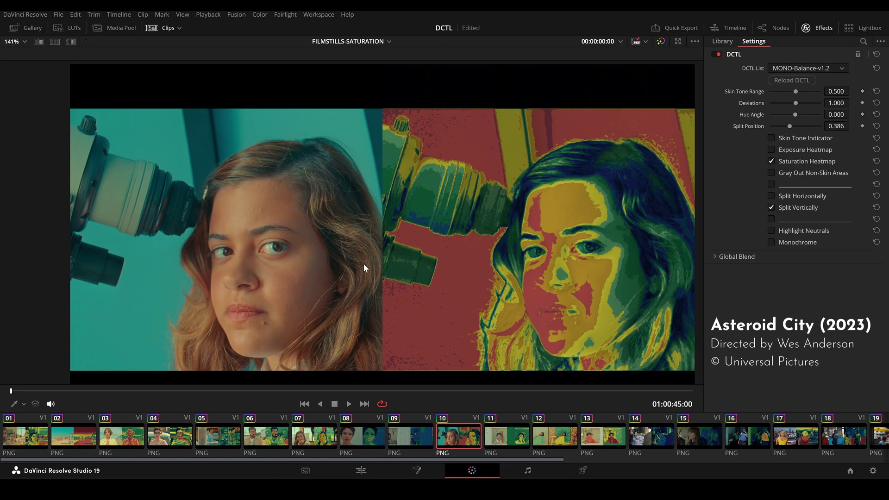
key("Down")
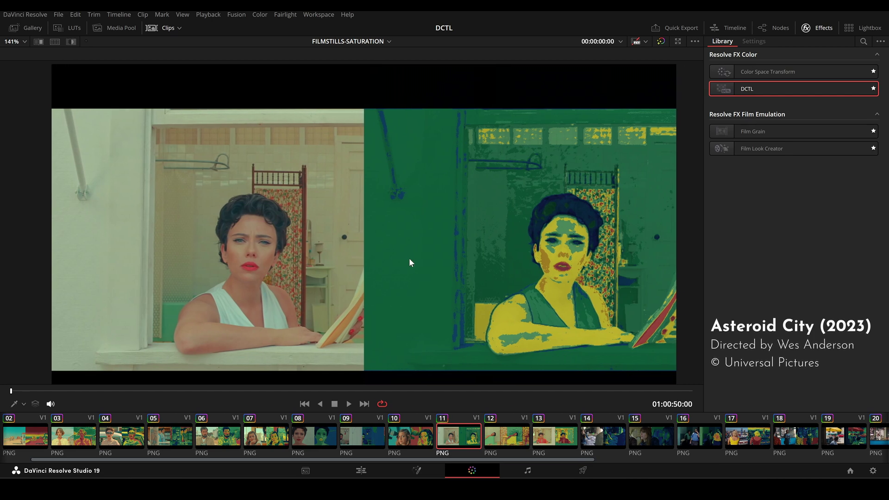
scroll(407, 262, "up", 1)
key("Down")
key("Down")
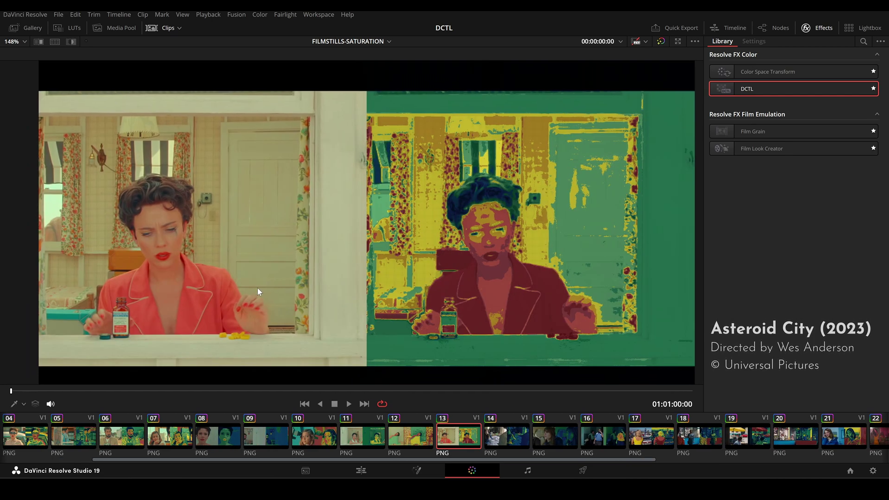
scroll(249, 287, "up", 2)
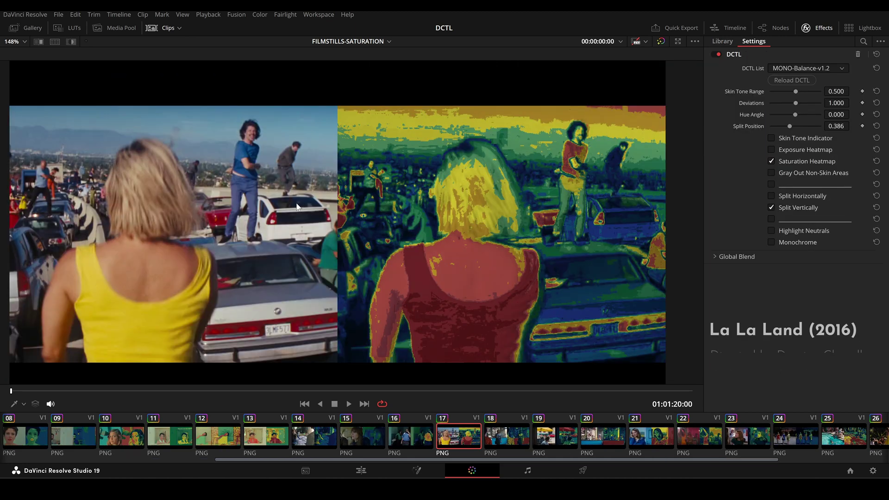
Enable Split Vertically and Saturation Heatmap in the DCTL settings
scroll(329, 226, "down", 2)
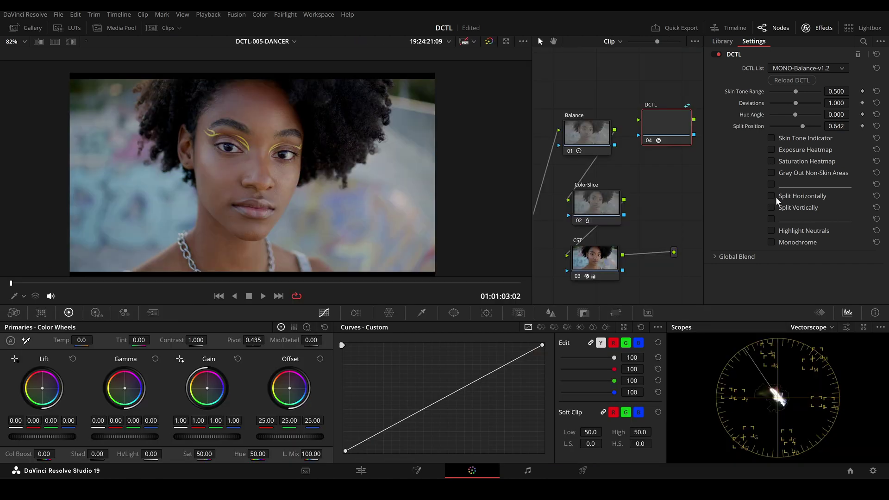
left_click(771, 208)
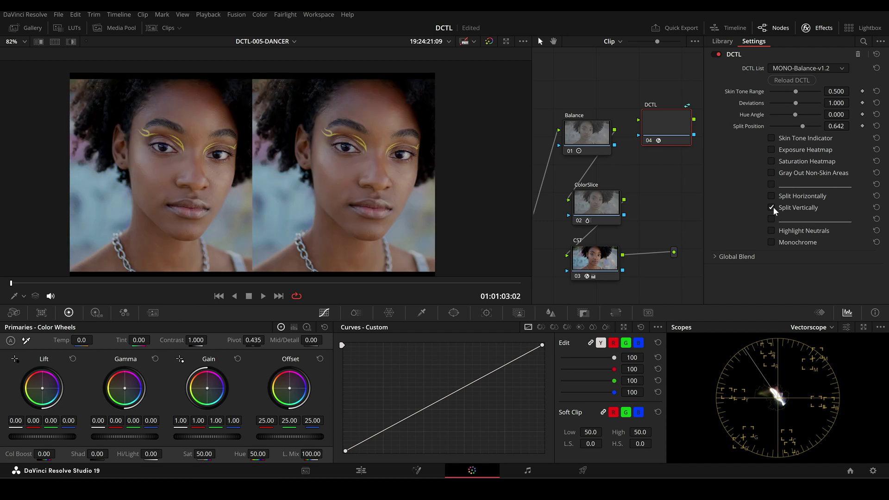
left_click(771, 161)
Review all clips in Lightbox, pick the skateboard and portrait clips, then return to the Color page
left_click(847, 29)
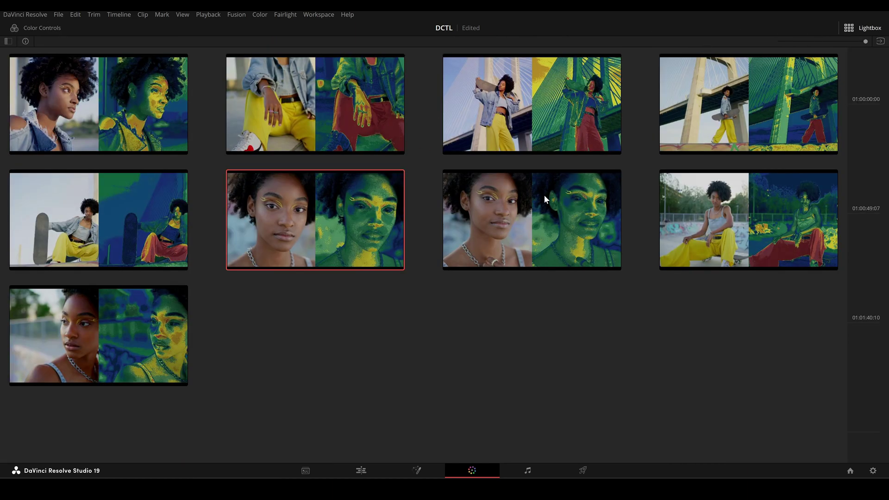
left_click(150, 211)
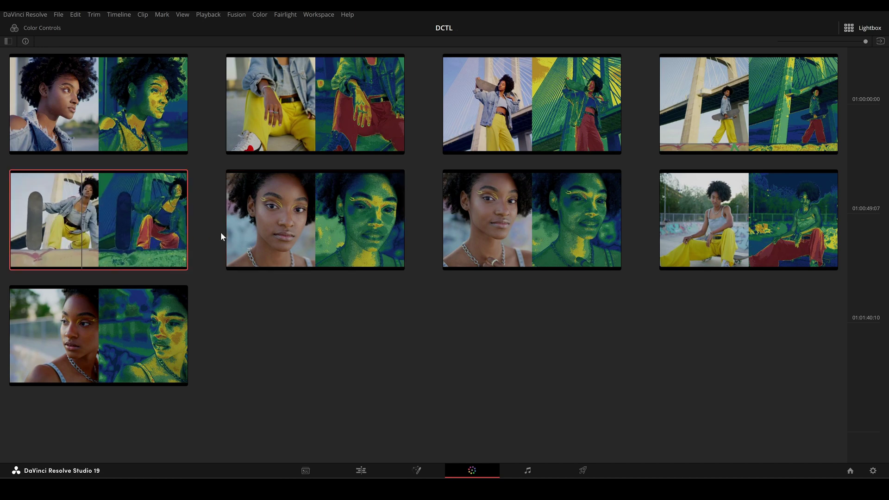
left_click(151, 327)
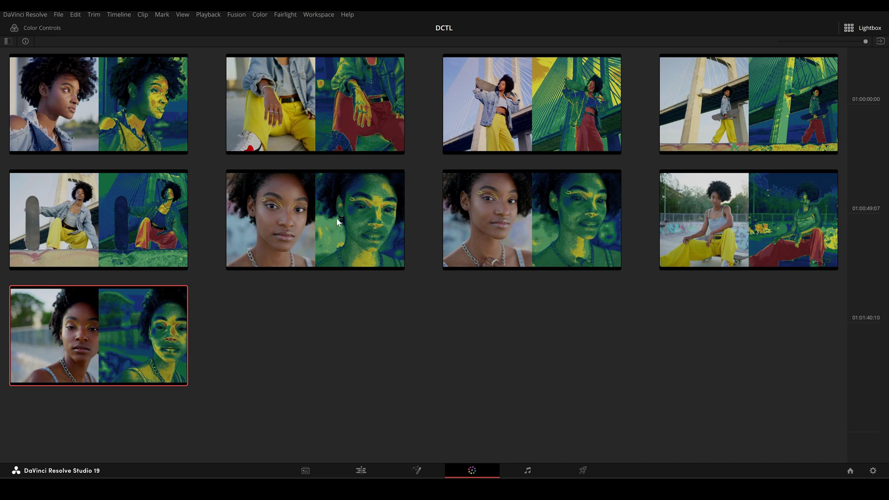
left_click(370, 227)
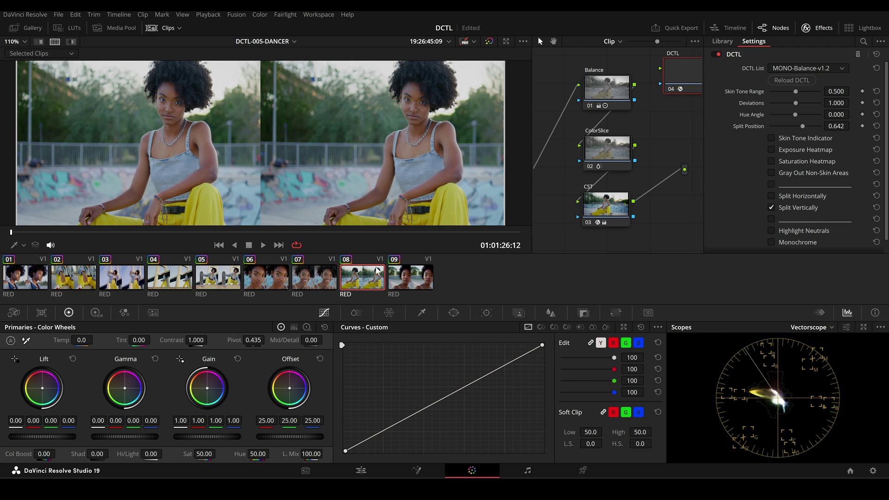
Add clip 06 beside clip 08 for comparison and move the DCTL node lower in the graph
left_click(281, 279, "ctrl")
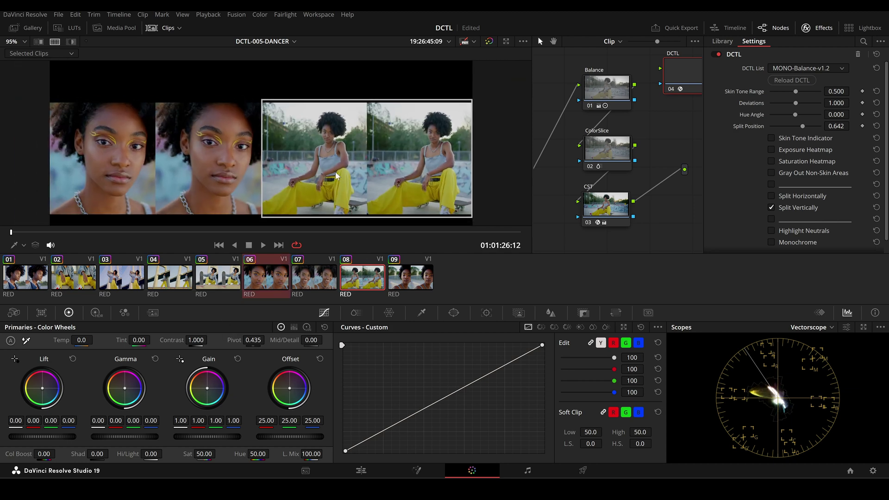
scroll(393, 149, "up", 3)
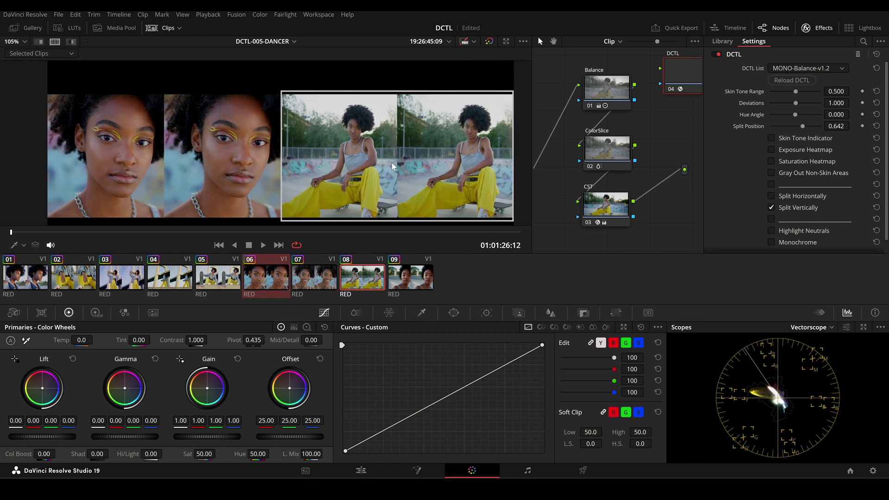
left_click_drag(694, 64, 689, 99)
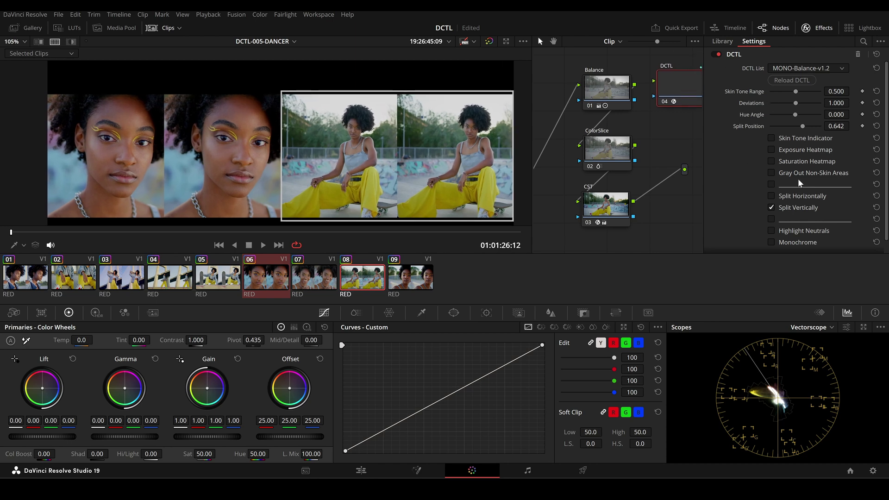
left_click(776, 207)
left_click(776, 207)
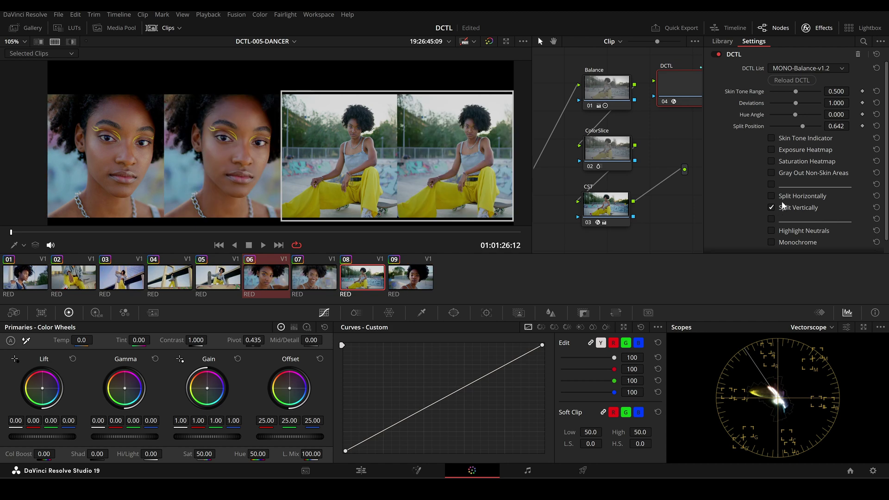
Gray out non-skin areas, try saturation, exposure and skin-tone overlays, then turn off the split
left_click(774, 172)
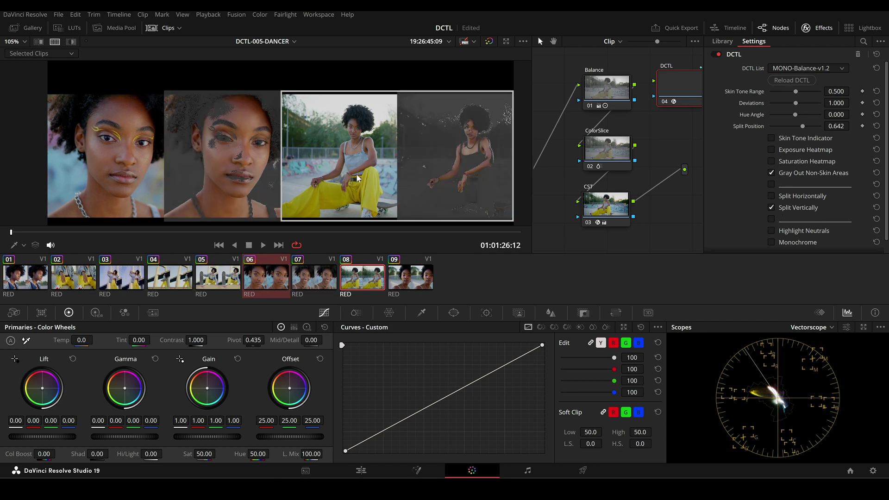
scroll(359, 181, "up", 2)
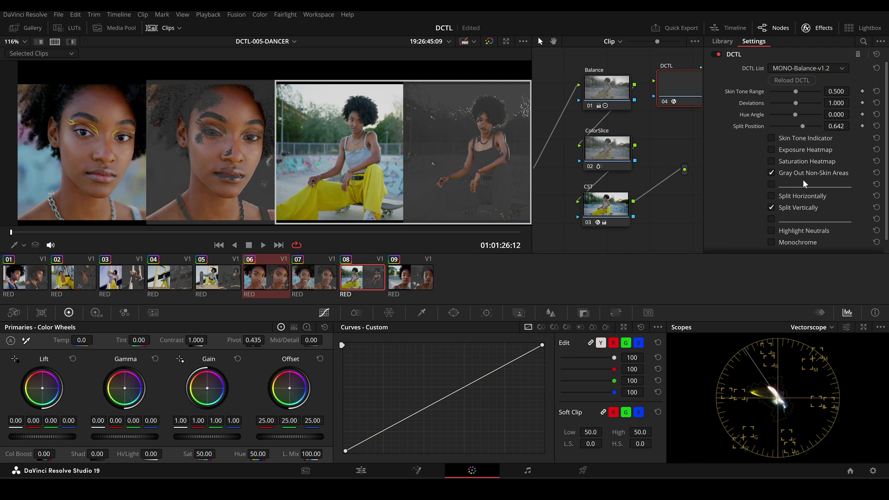
left_click(772, 160)
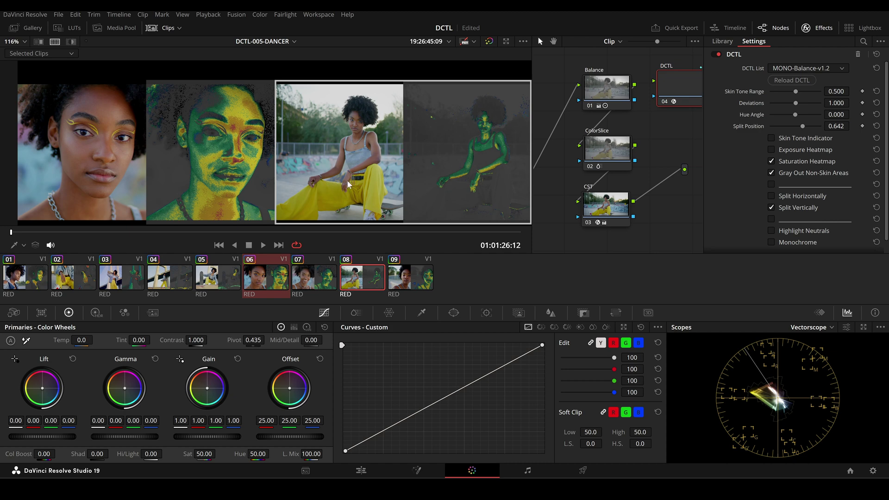
scroll(342, 183, "up", 1)
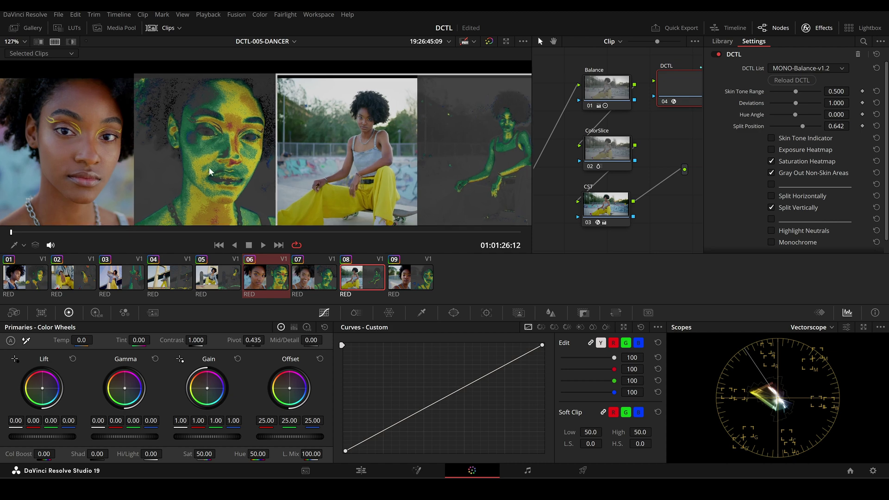
left_click(771, 150)
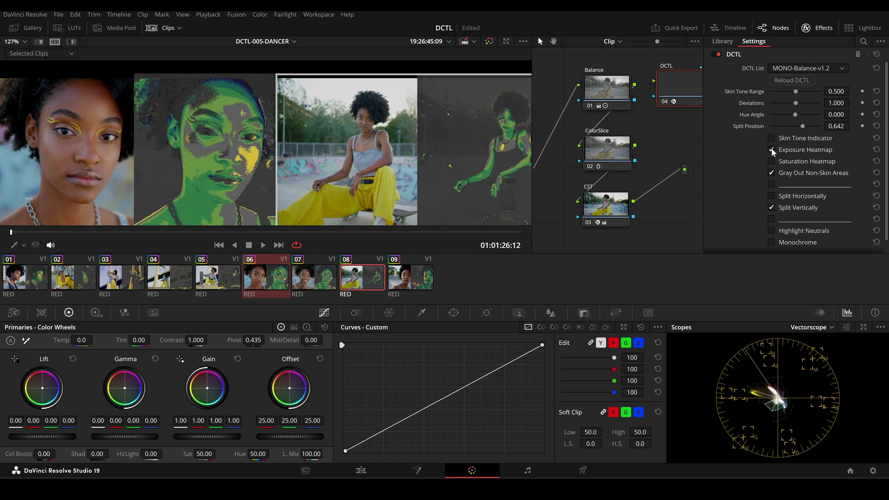
left_click(771, 150)
left_click(771, 138)
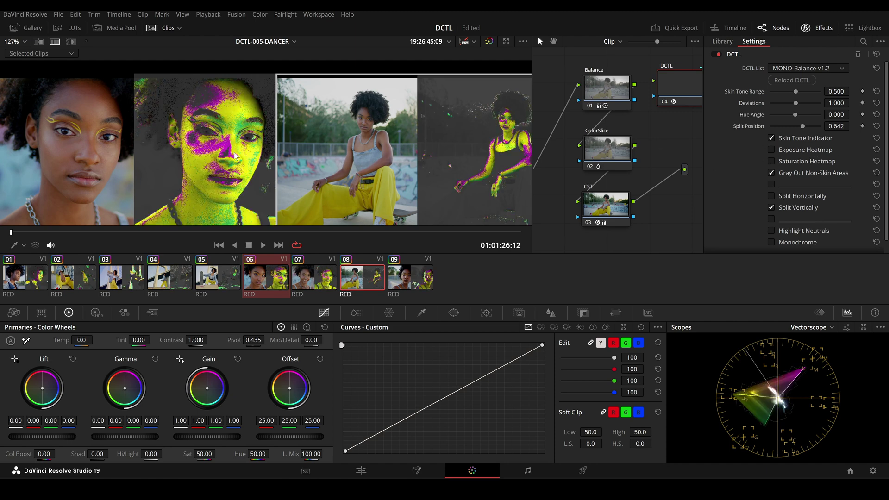
left_click(771, 138)
left_click(772, 173)
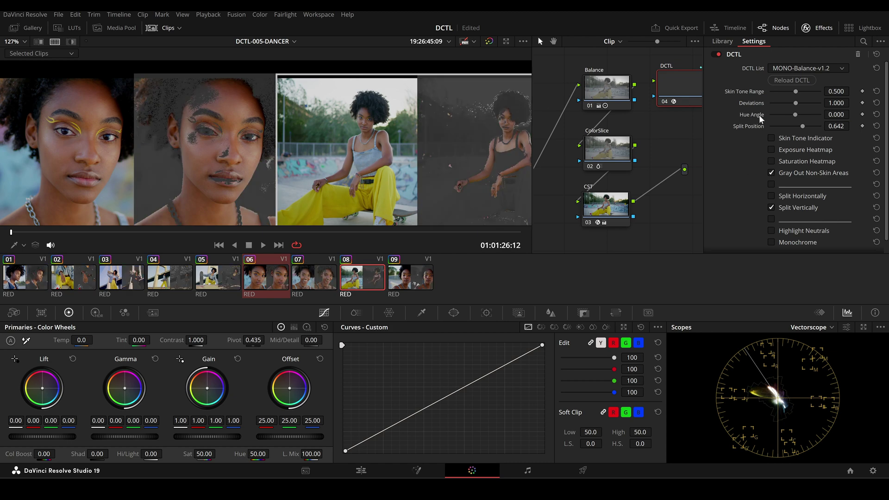
left_click(785, 207)
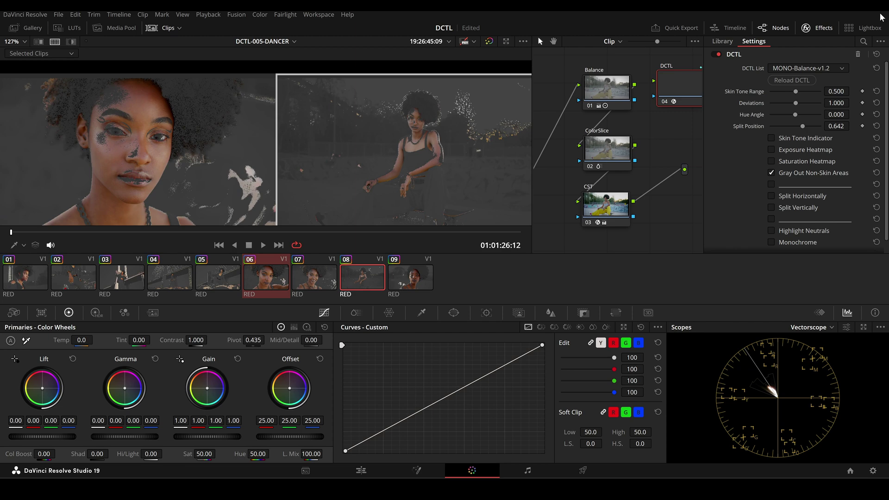
View the ARRI clip in Monochrome and raise contrast on node 01 in Primaries
left_click(848, 27)
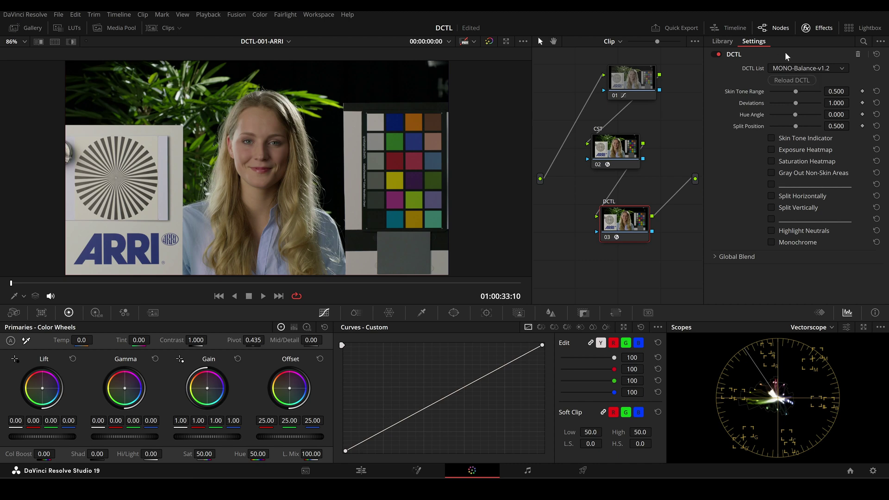
left_click(771, 243)
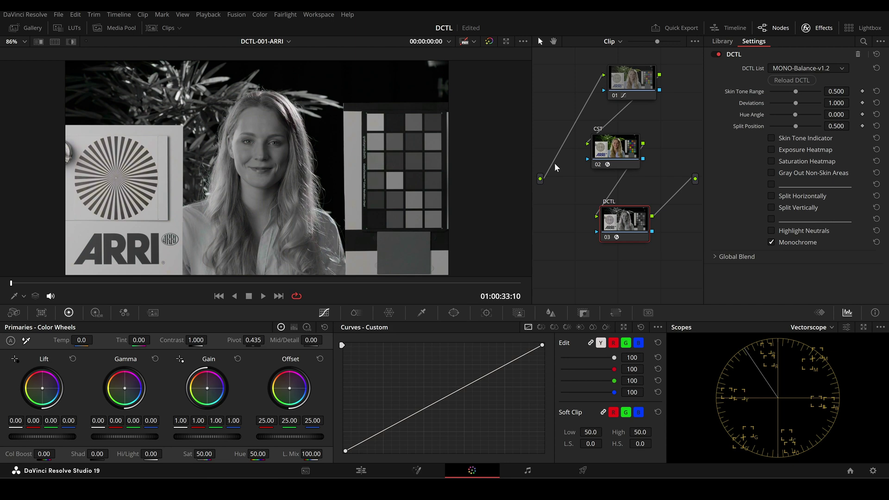
left_click_drag(632, 78, 621, 81)
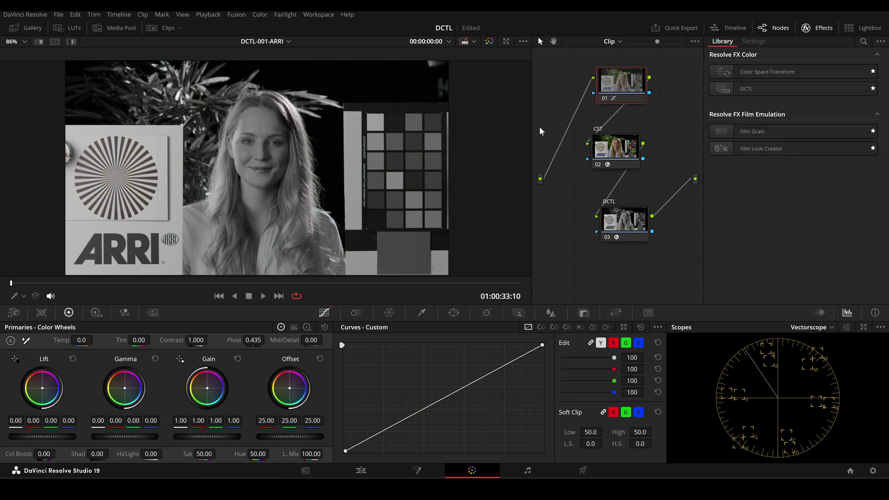
left_click_drag(199, 340, 213, 340)
left_click_drag(302, 436, 299, 436)
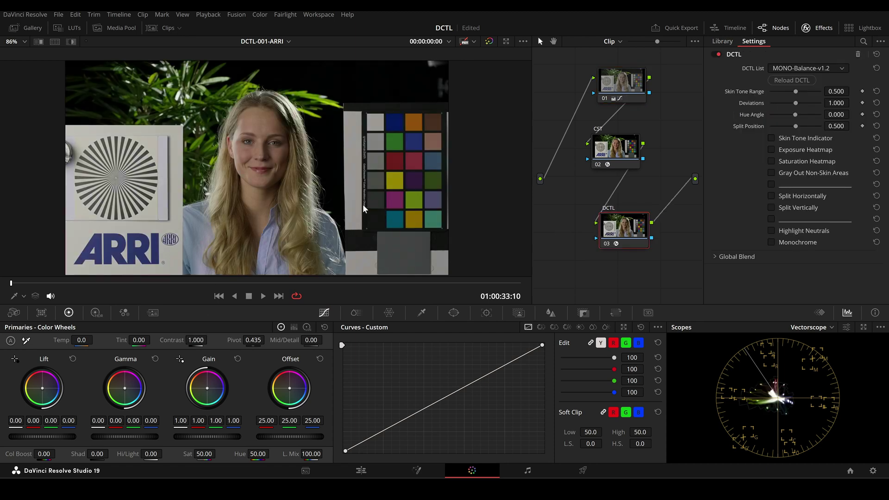
Turn on Highlight Neutrals and set node 01's offset balance to 24.68/24.60/25.38
left_click(793, 230)
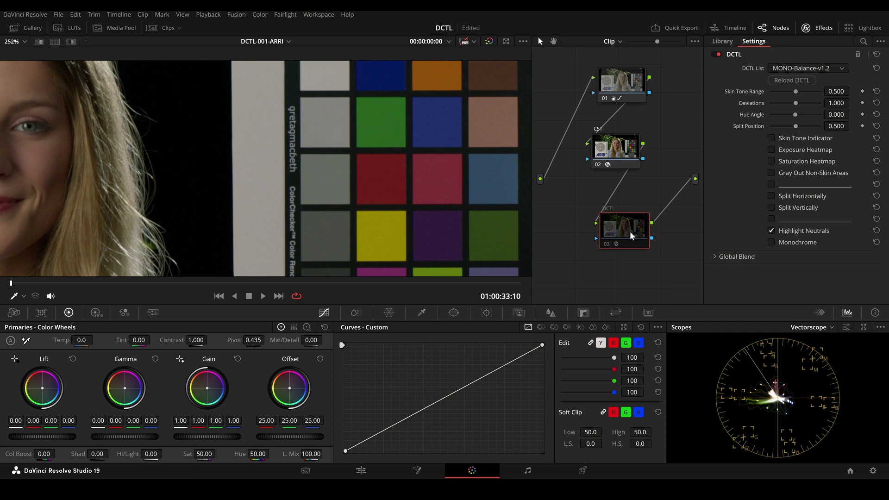
left_click(619, 90)
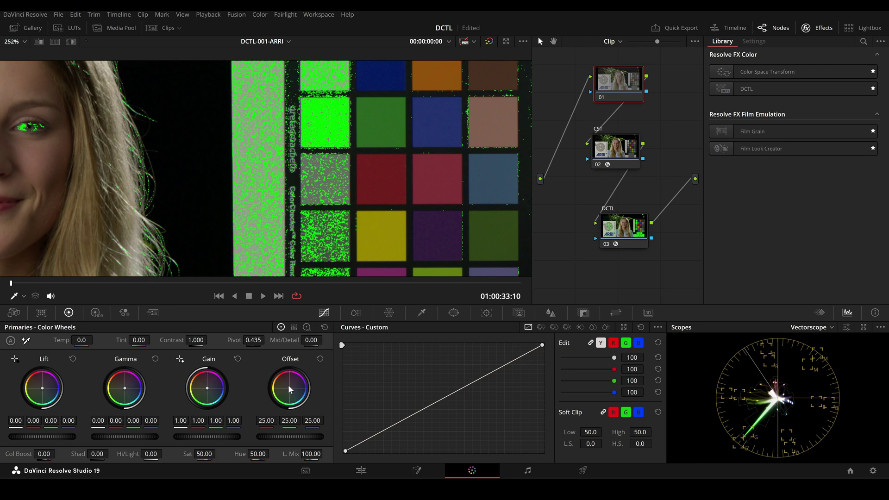
left_click_drag(288, 390, 290, 389)
scroll(394, 196, "down", 1)
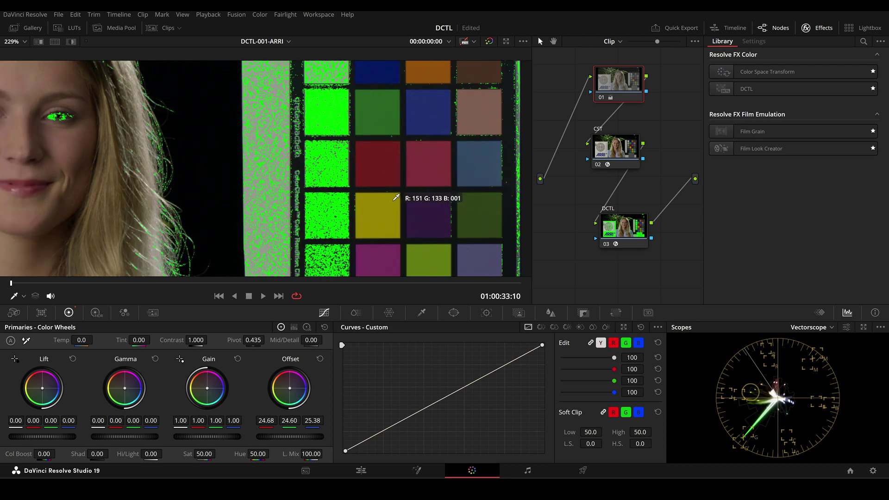
scroll(354, 192, "down", 2)
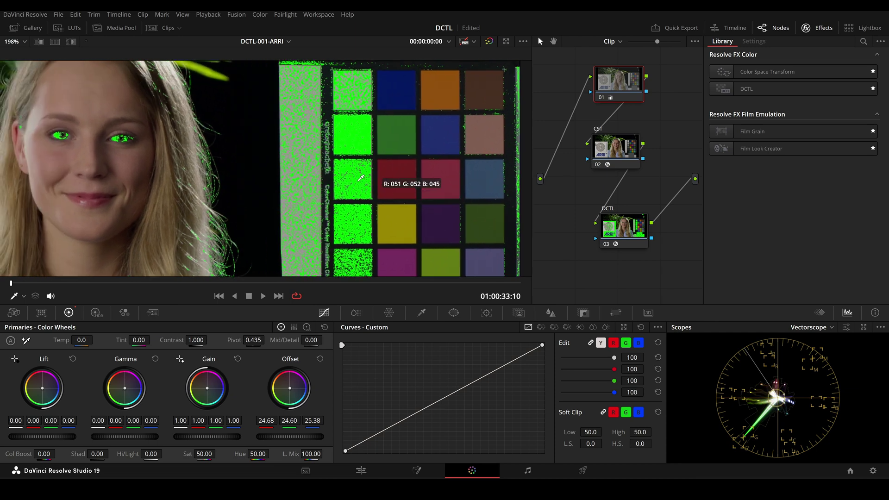
scroll(356, 178, "down", 1)
Toggle the DCTL node and node 01 with Ctrl+D to compare the balance before and after
left_click(625, 229)
key("ctrl+d")
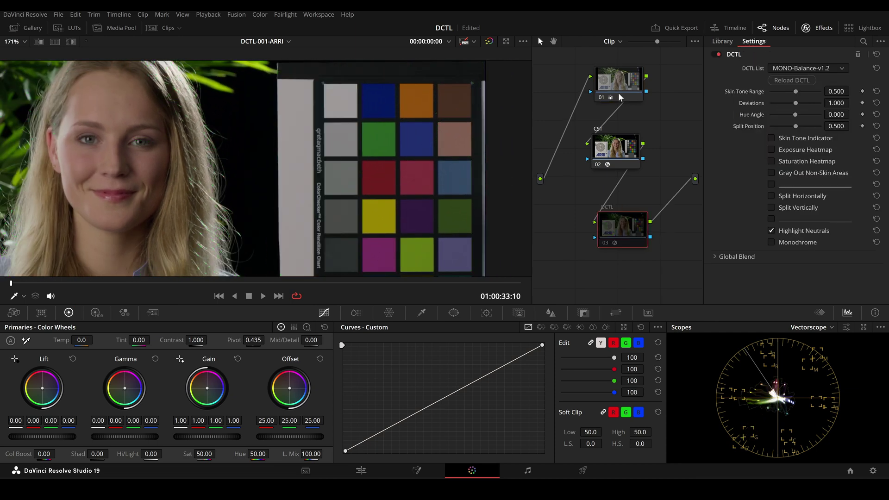
left_click(620, 96)
key("ctrl+d")
left_click_drag(324, 168, 345, 170)
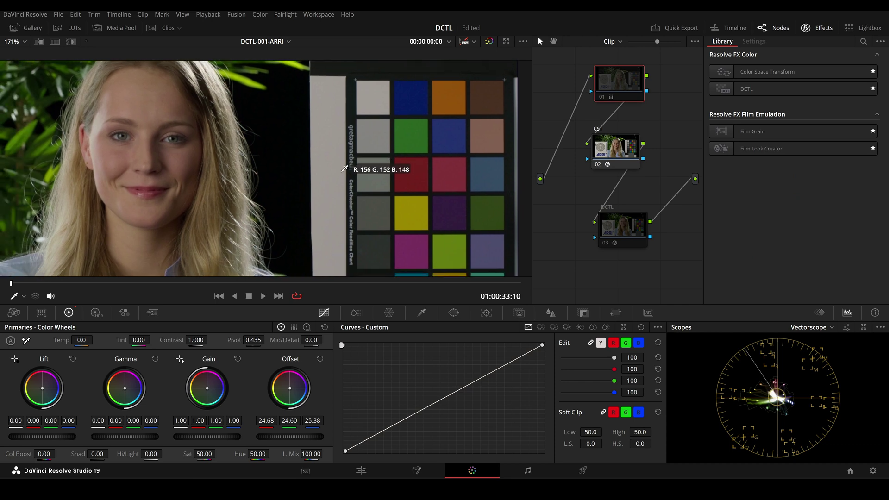
key("ctrl+d")
key("ctrl+d")
key("ctrl+d")
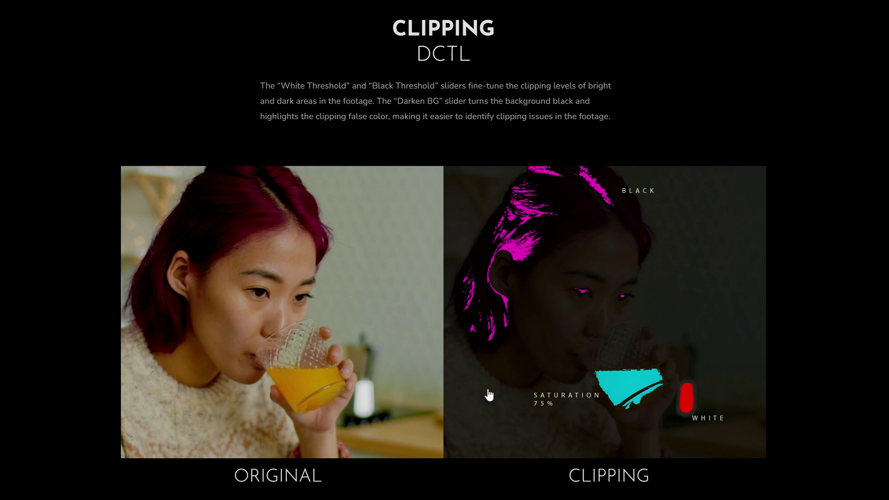
Scroll the web page past Clipping DCTL down to the RGB MIN MAX DCTL section
scroll(842, 351, "down", 10)
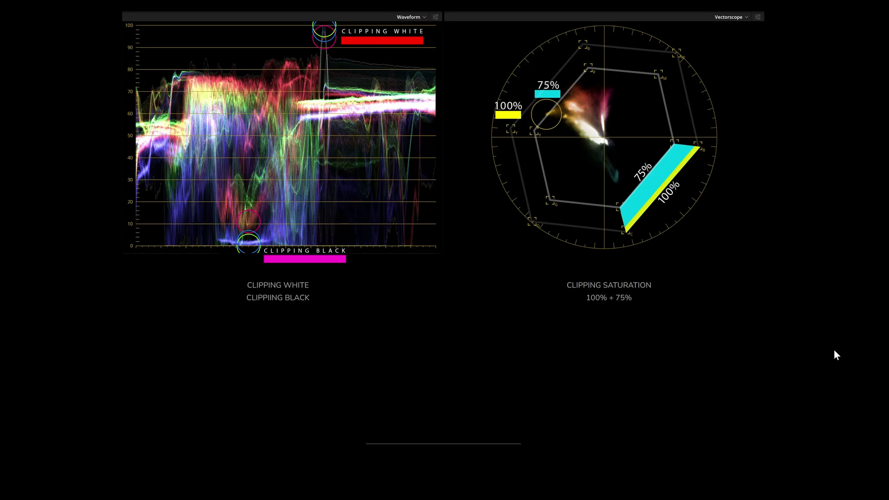
scroll(833, 354, "down", 10)
scroll(828, 352, "up", 1)
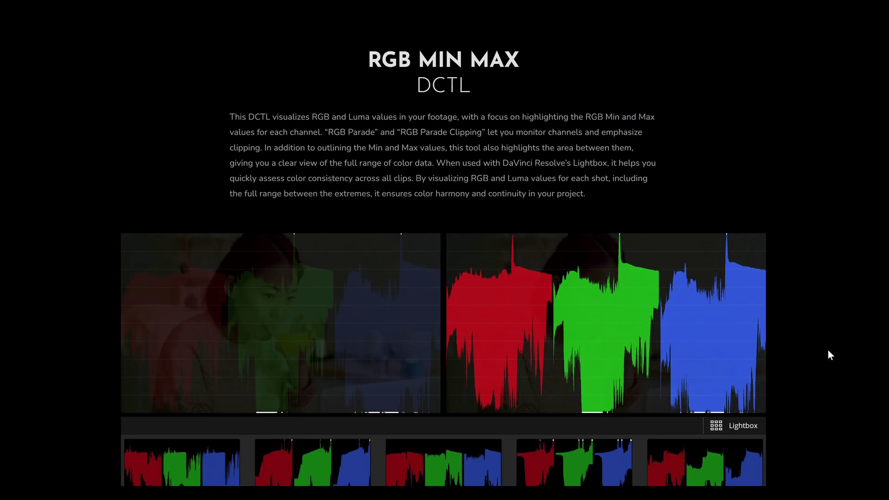